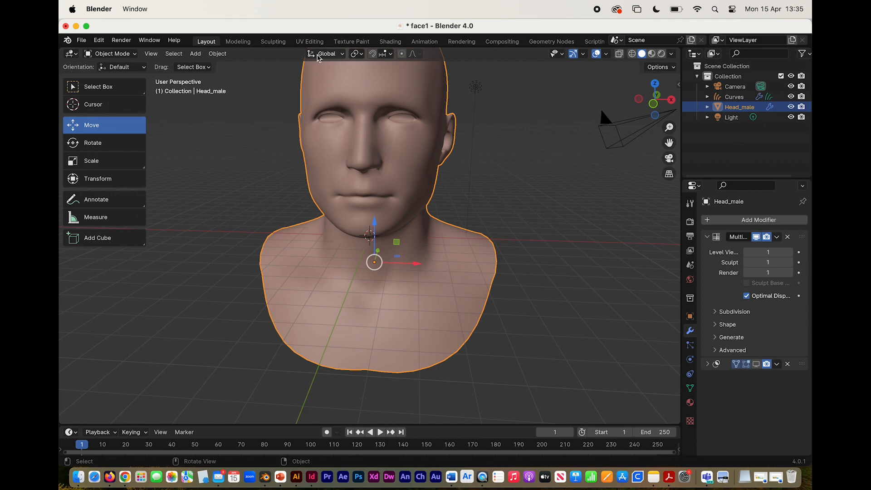
# Switch to the UV Editing workspace with the head in Edit Mode and widen the UV editor beside the viewport.
pyautogui.click(313, 42)
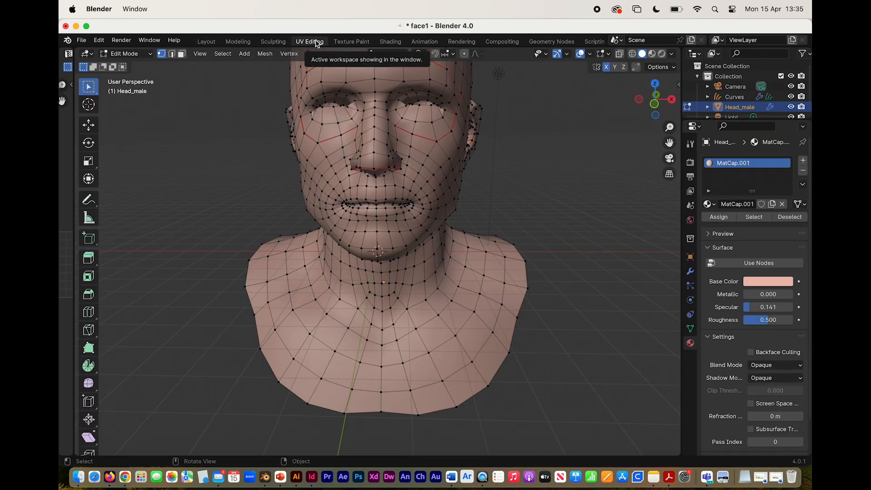
pyautogui.click(126, 54)
pyautogui.click(128, 66)
pyautogui.click(137, 55)
pyautogui.click(130, 76)
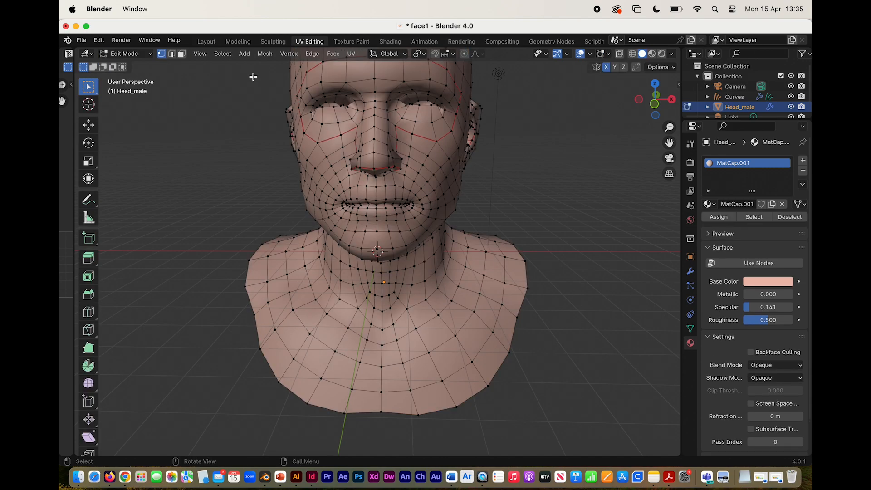
pyautogui.click(352, 54)
pyautogui.click(370, 66)
pyautogui.moveTo(75, 169); pyautogui.dragTo(274, 172)
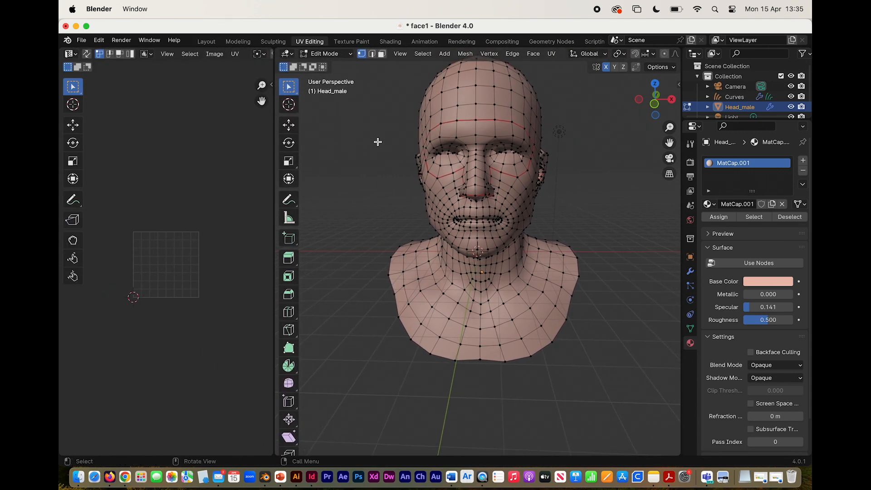
# Select the head's entire mesh and examine its UV layout in the UV editor.
pyautogui.press('a')
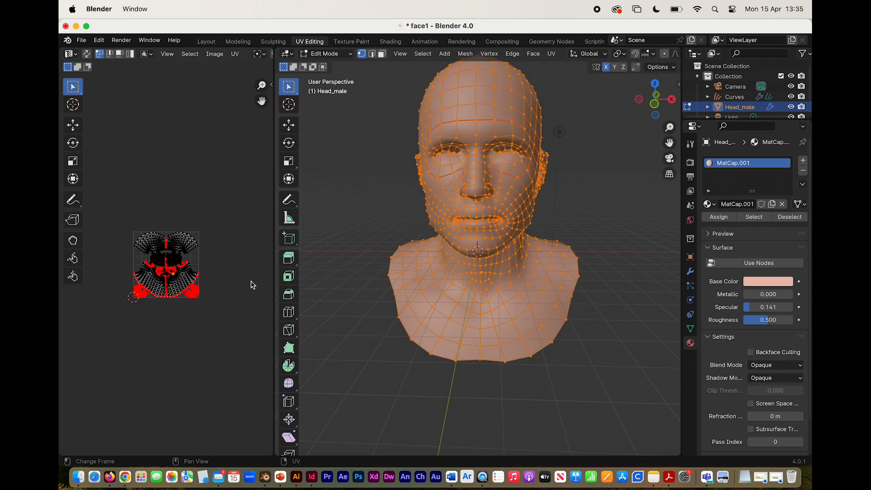
pyautogui.hscroll(-3, 245, 265)
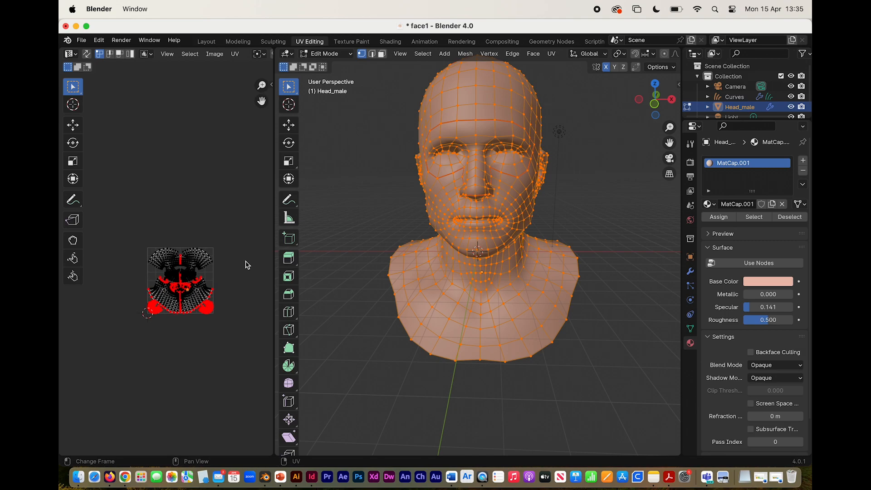
pyautogui.scroll(3, 242, 264)
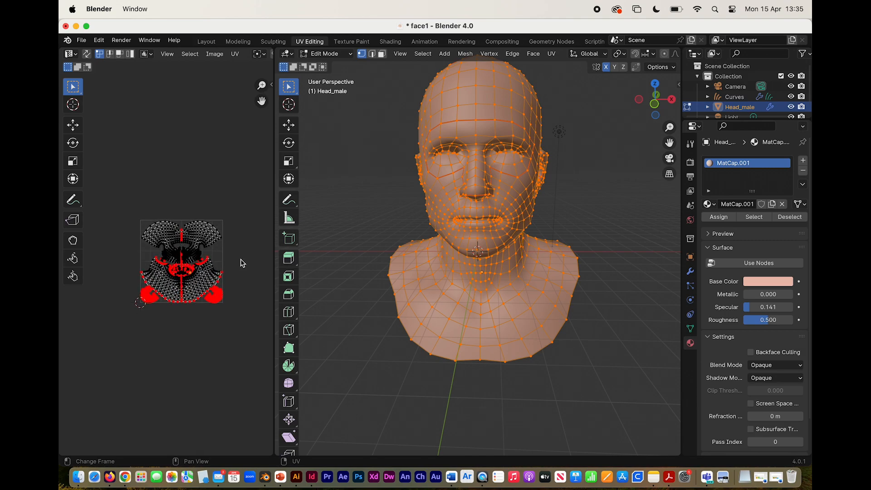
pyautogui.scroll(3, 248, 174)
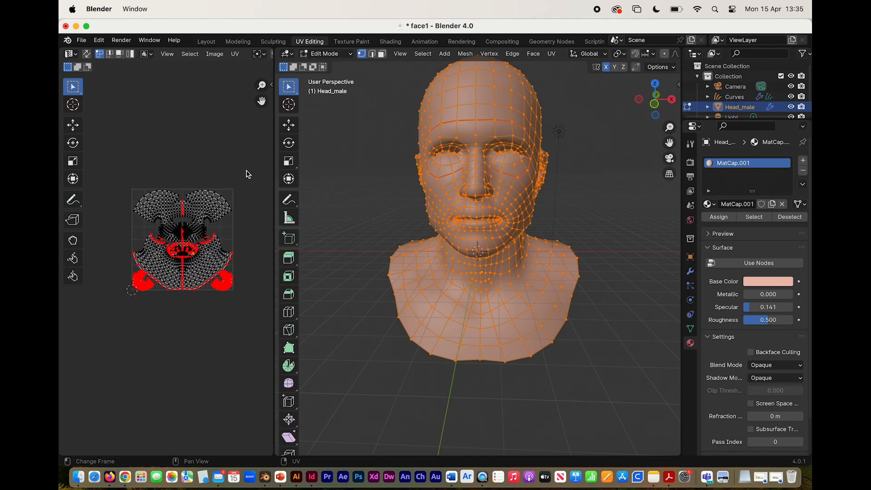
pyautogui.scroll(-2, 253, 143)
pyautogui.scroll(1, 253, 143)
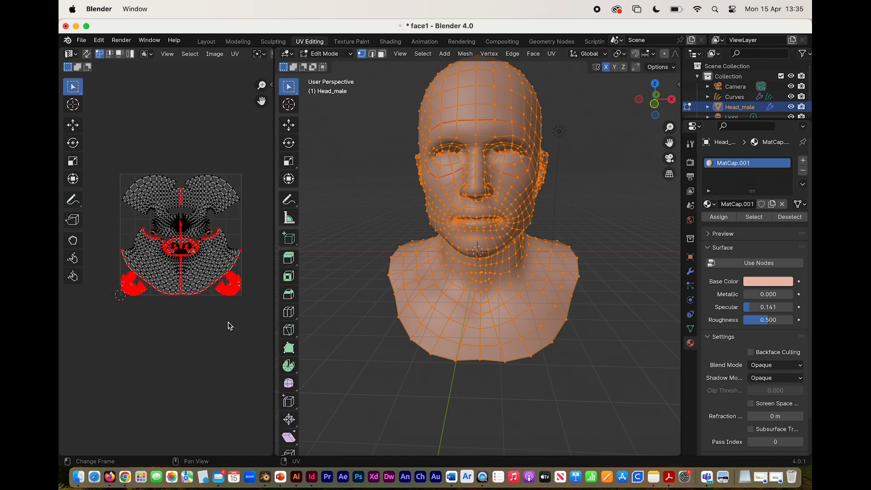
pyautogui.click(73, 125)
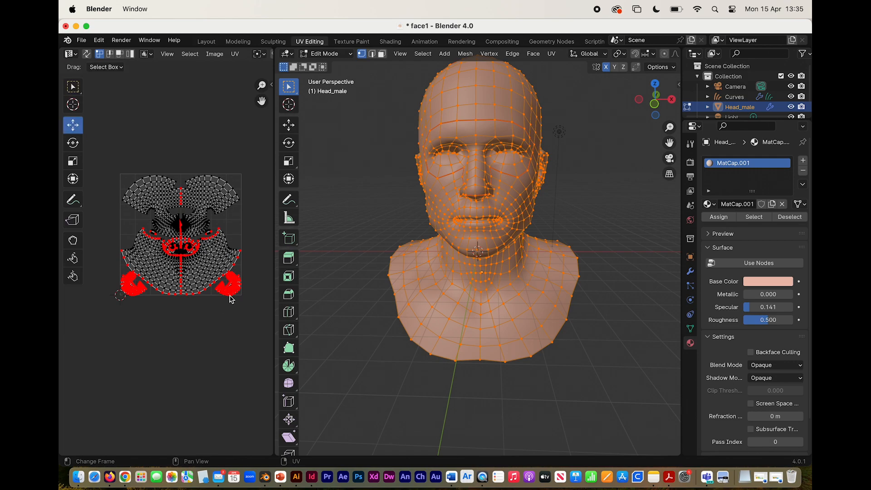
pyautogui.click(406, 277)
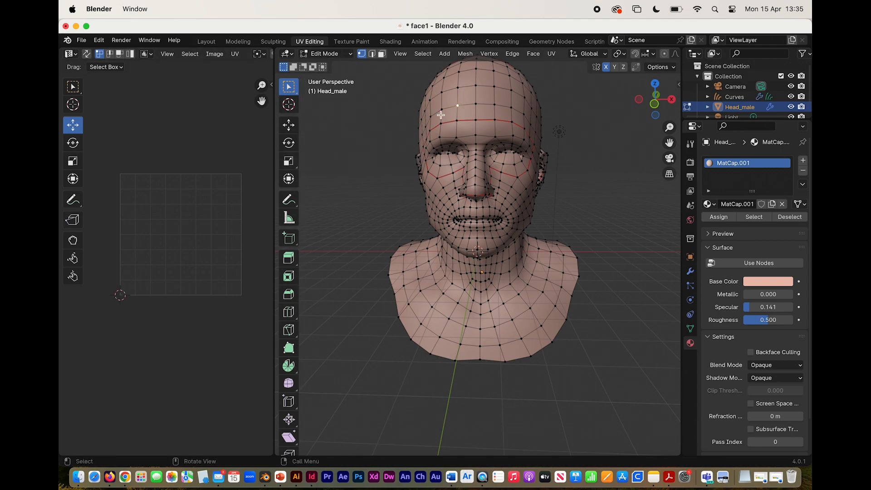
pyautogui.press('a')
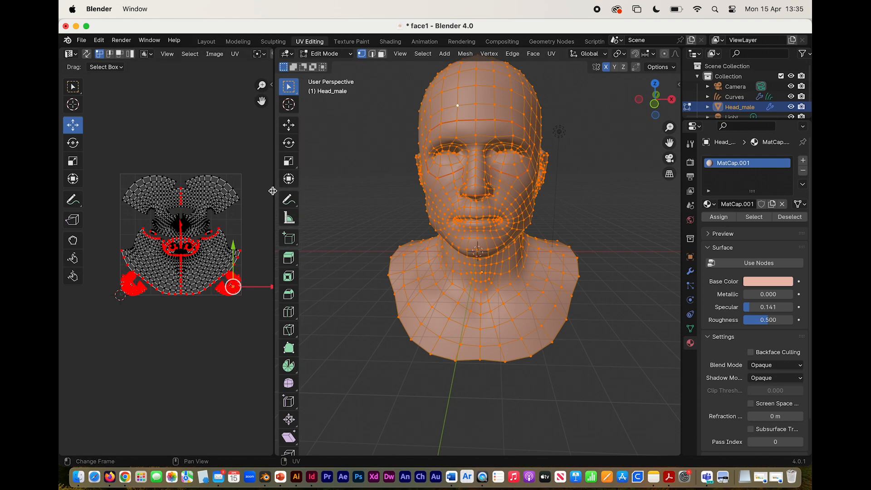
pyautogui.click(222, 194)
# Collapse the UV editor to enlarge the viewport and return the head to Object Mode.
pyautogui.moveTo(274, 189); pyautogui.dragTo(74, 194)
pyautogui.scroll(3, 156, 215)
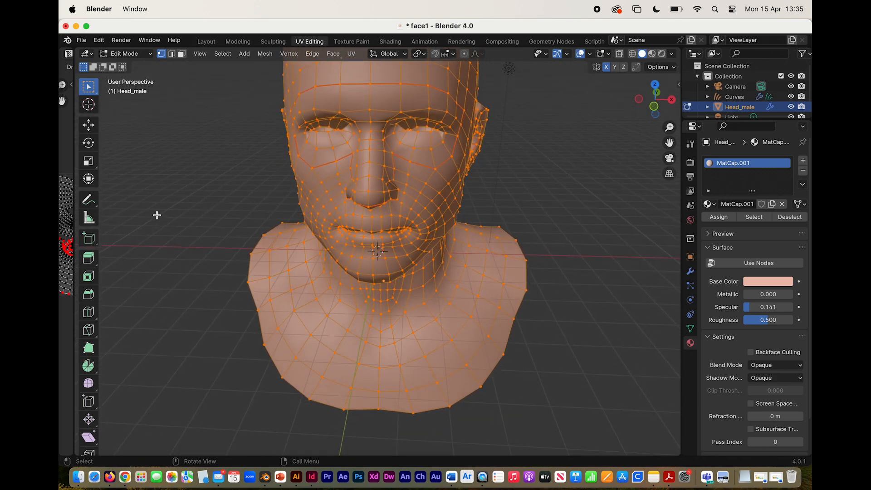
pyautogui.click(125, 54)
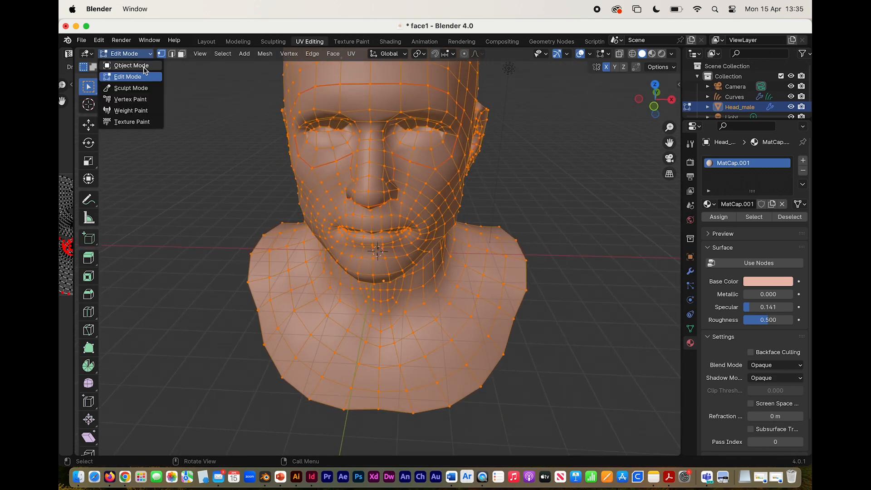
pyautogui.click(131, 65)
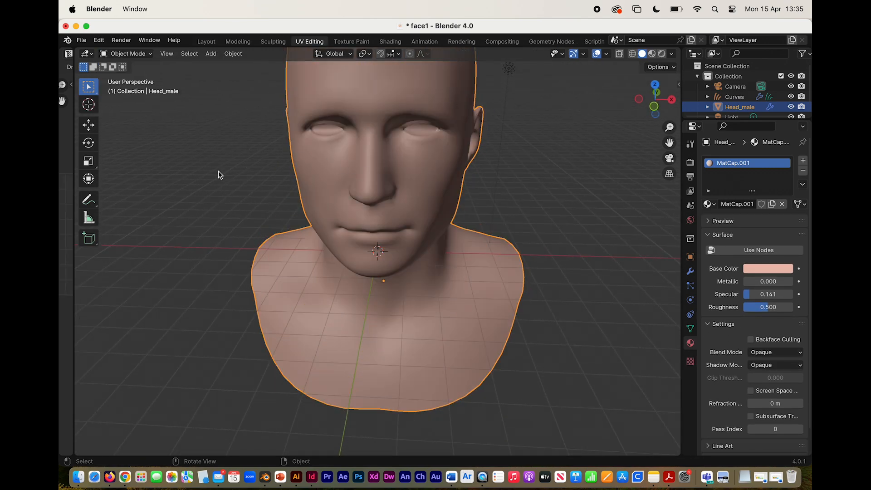
# Add an Empty Hair curve object to the selected male head.
pyautogui.hotkey('shift', 'a')
pyautogui.moveTo(211, 189)
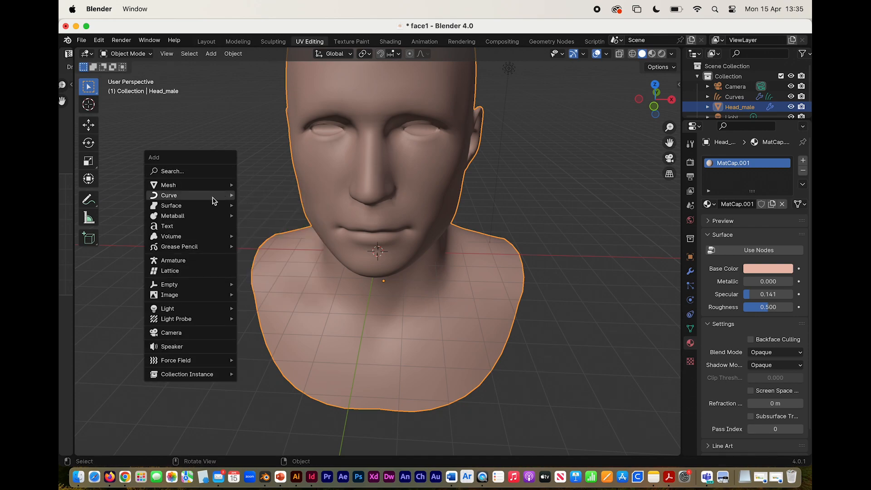
pyautogui.click(274, 252)
pyautogui.scroll(-3, 273, 249)
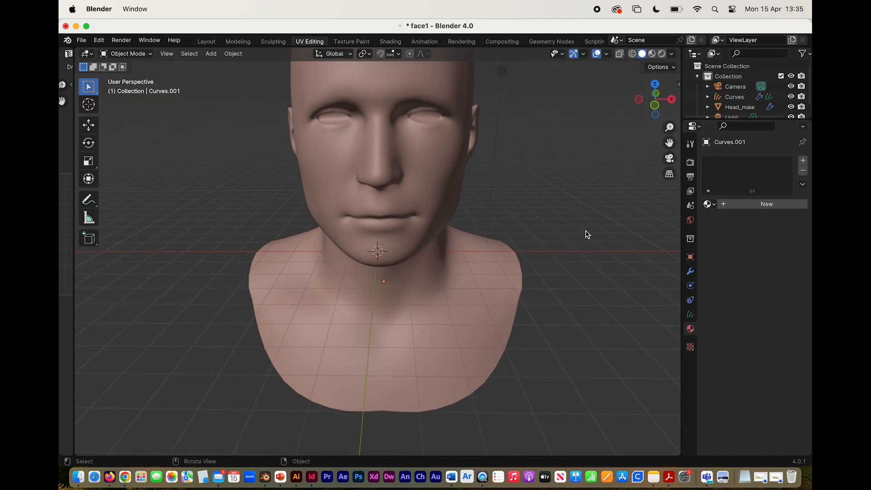
# In the render settings for curves, use the Strand shape and set the additional subdivisions to 0.
pyautogui.click(690, 162)
pyautogui.click(710, 347)
pyautogui.click(709, 347)
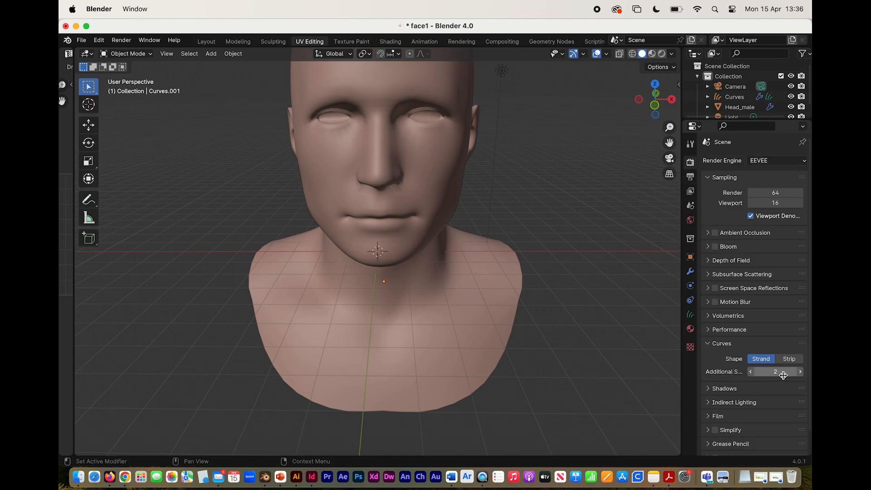
pyautogui.click(795, 361)
pyautogui.click(769, 363)
pyautogui.click(782, 370)
pyautogui.write('0')
pyautogui.press('Return')
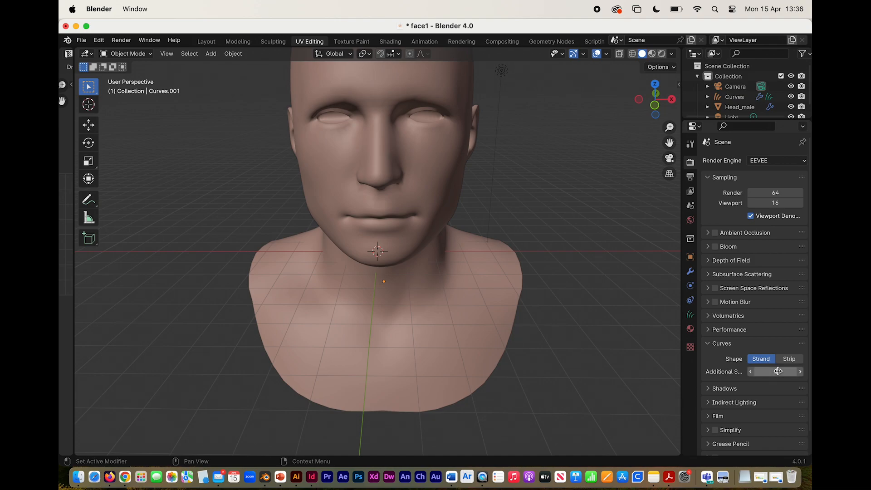
pyautogui.click(709, 344)
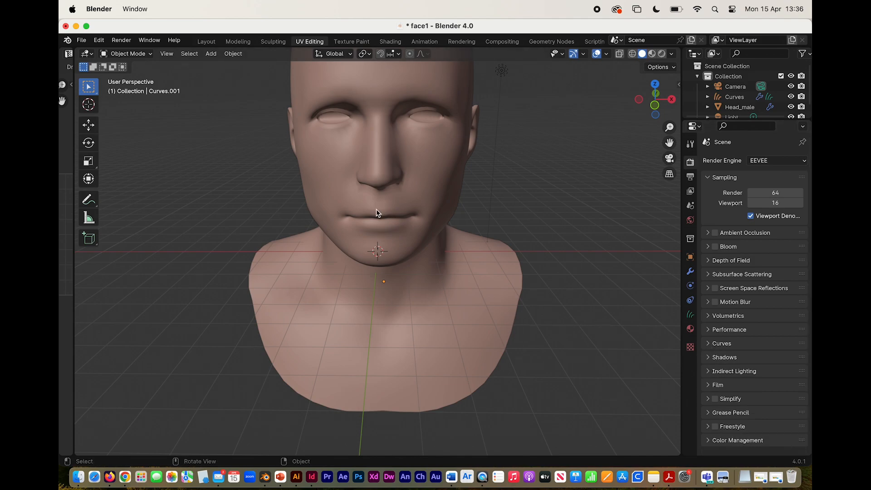
# Select the male head mesh in the viewport.
pyautogui.click(335, 196)
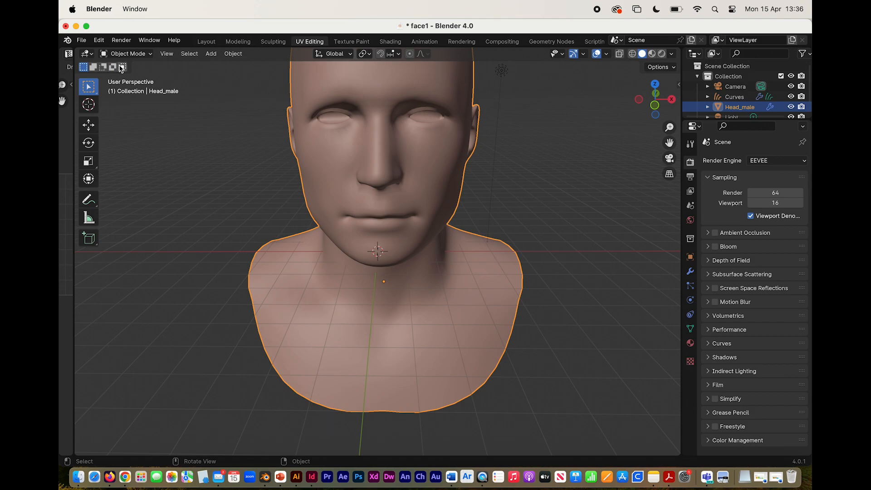
pyautogui.click(131, 53)
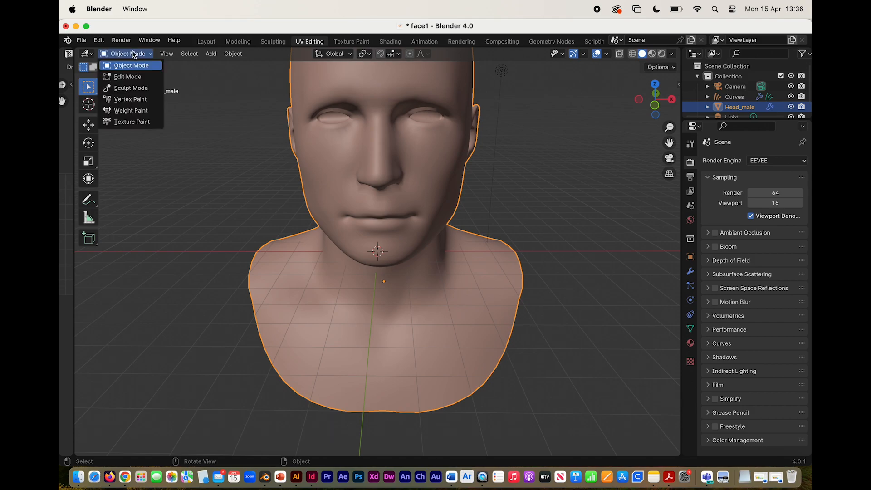
pyautogui.click(135, 86)
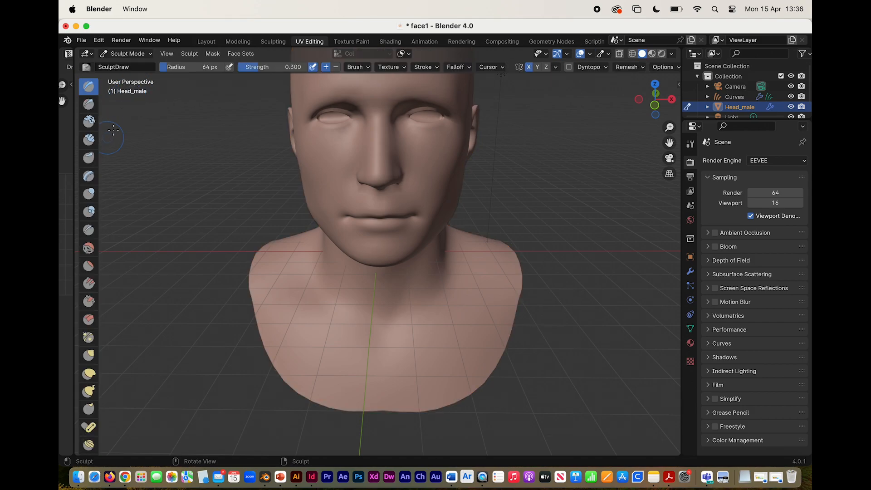
pyautogui.click(150, 55)
pyautogui.click(143, 64)
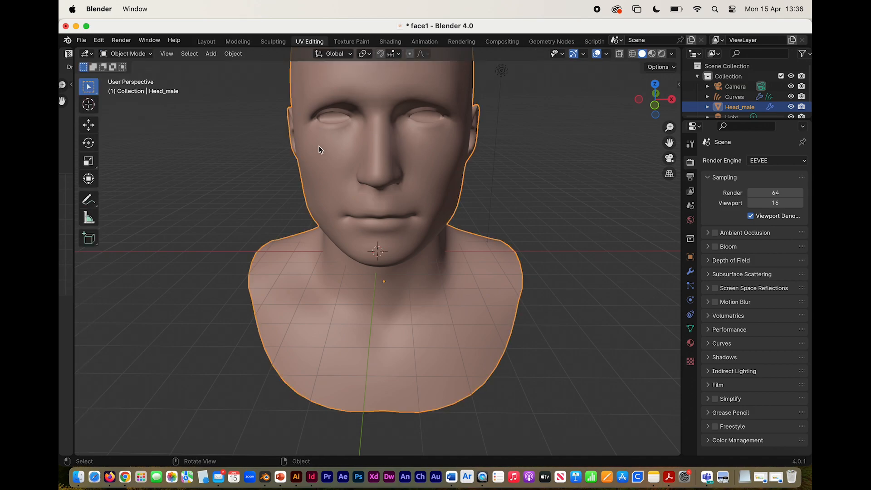
# Add another Empty Hair curve object to the selected male head.
pyautogui.hotkey('shift', 'a')
pyautogui.moveTo(323, 145)
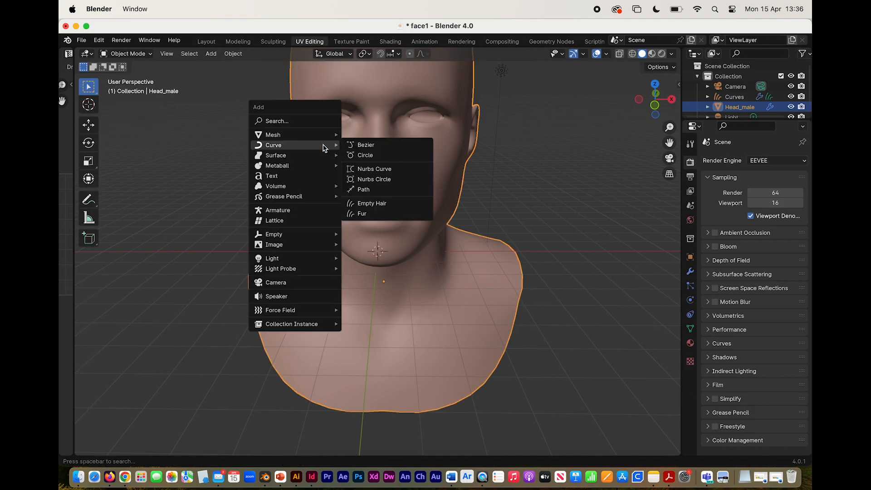
pyautogui.click(373, 205)
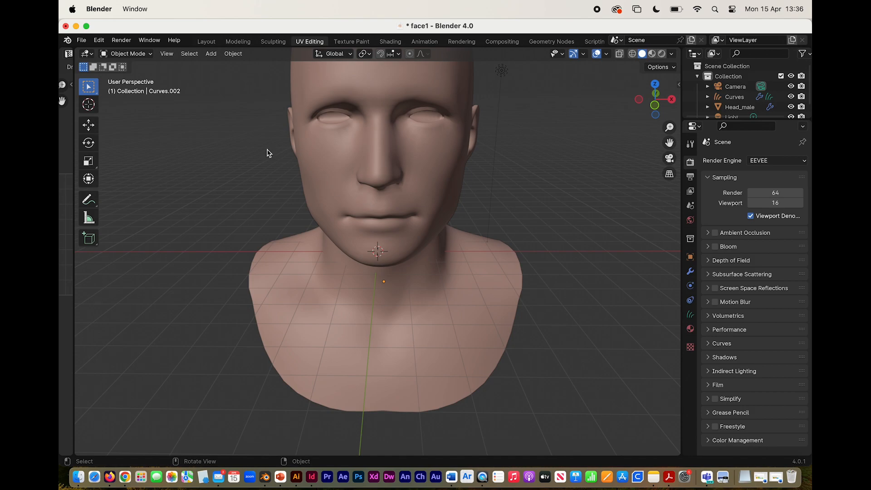
# Put the new hair curves into Sculpt Mode and choose the Add brush.
pyautogui.click(149, 54)
pyautogui.click(131, 88)
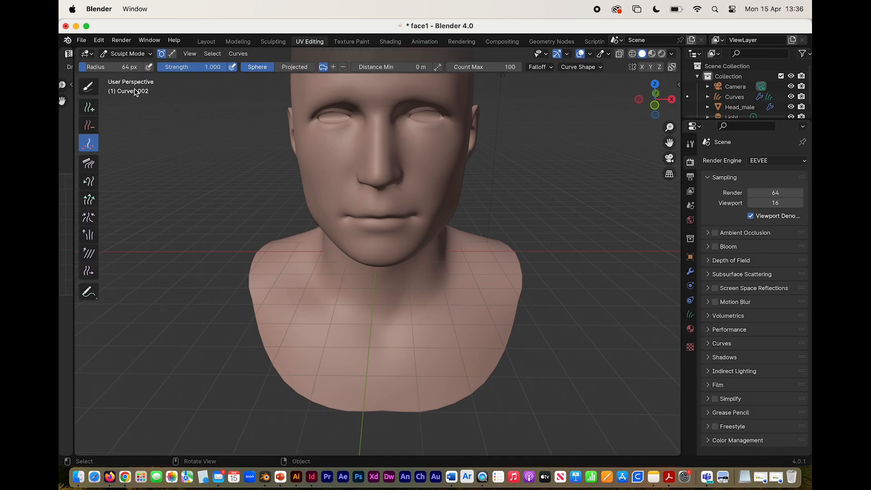
pyautogui.click(89, 108)
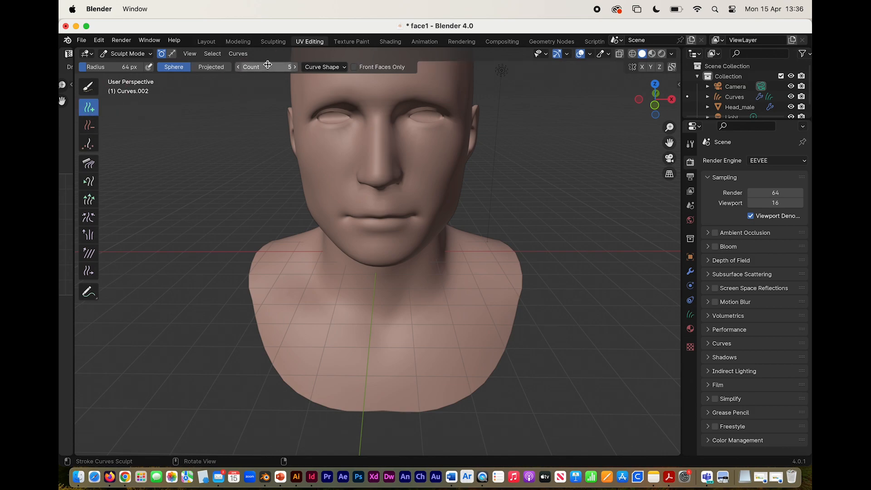
# Try adding hair strokes on the head's right cheek, first with a Count of 5 and again with 50.
pyautogui.moveTo(302, 160); pyautogui.dragTo(300, 179)
pyautogui.press('super+z')
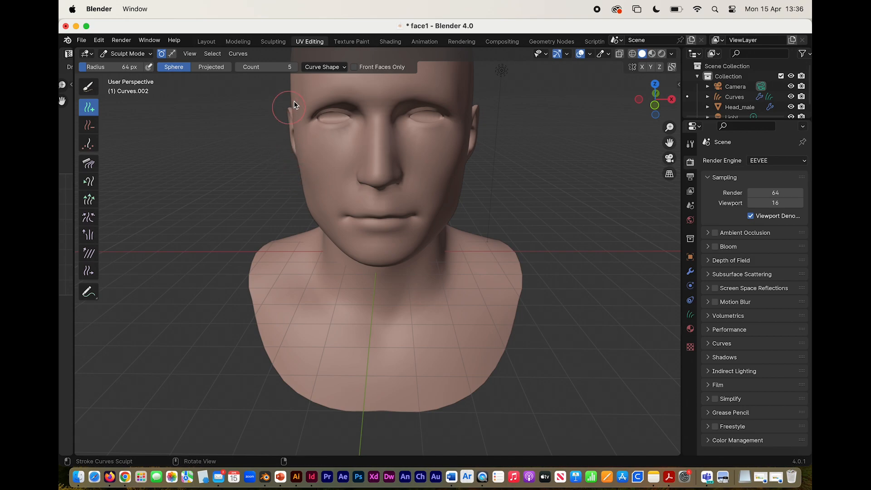
pyautogui.click(291, 67)
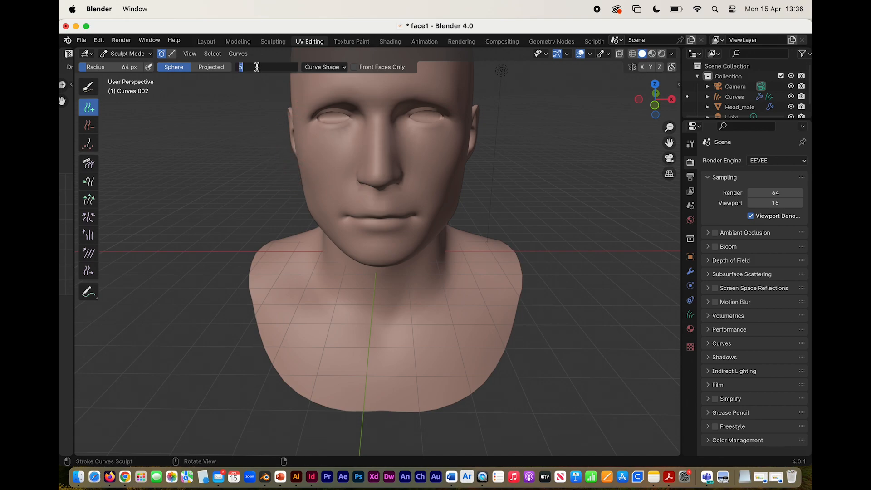
pyautogui.write('50')
pyautogui.press('Return')
pyautogui.moveTo(304, 153); pyautogui.dragTo(303, 181)
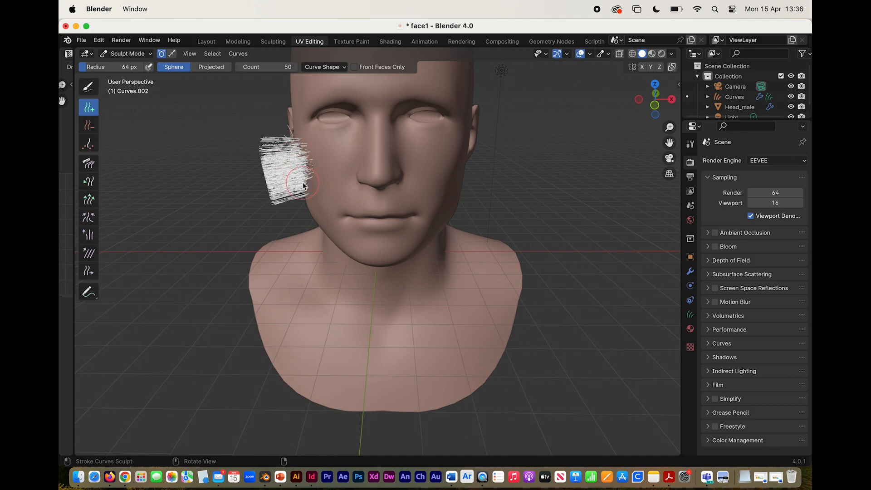
# Undo the last hair stroke and set the Add brush's Count to 5.
pyautogui.press('super+z')
pyautogui.click(291, 67)
pyautogui.write('5')
pyautogui.press('Return')
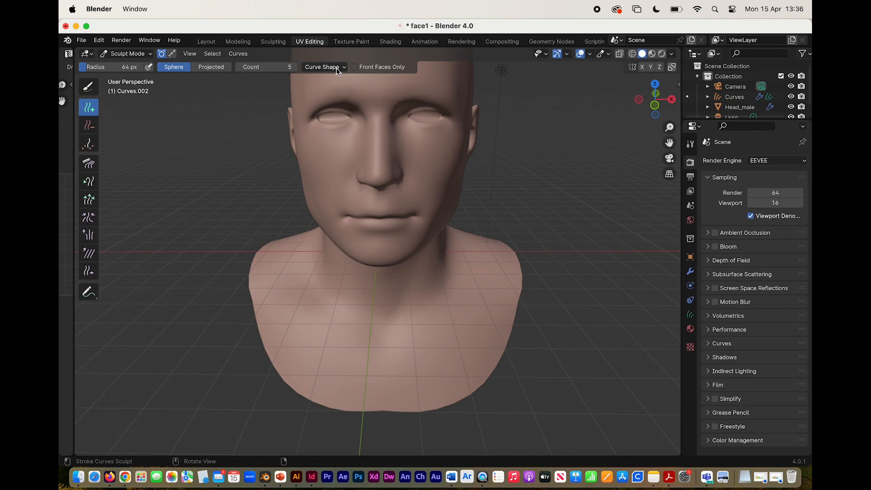
# Set the Add brush's curve Points to 50 and paint a patch of hair on the head's right cheek.
pyautogui.click(337, 68)
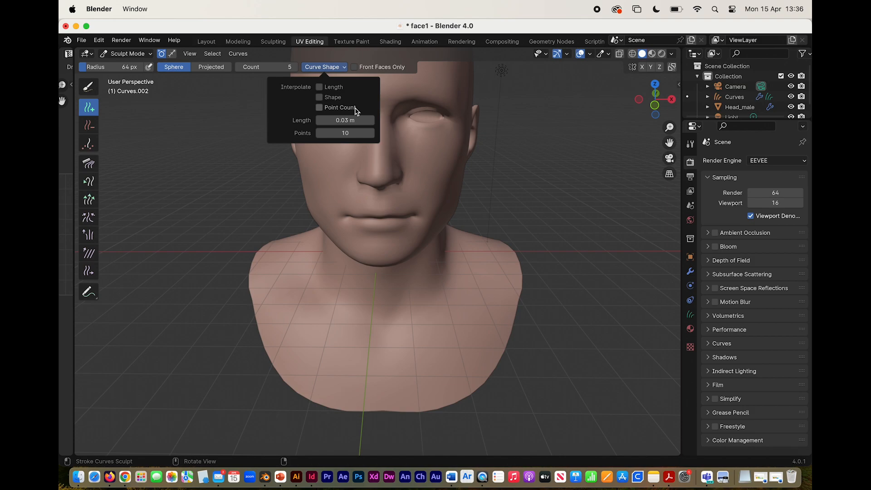
pyautogui.click(347, 134)
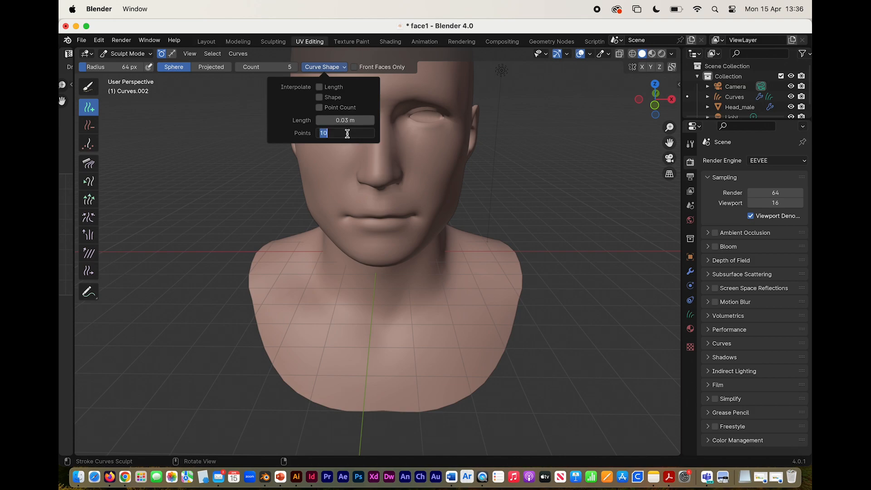
pyautogui.press('Return')
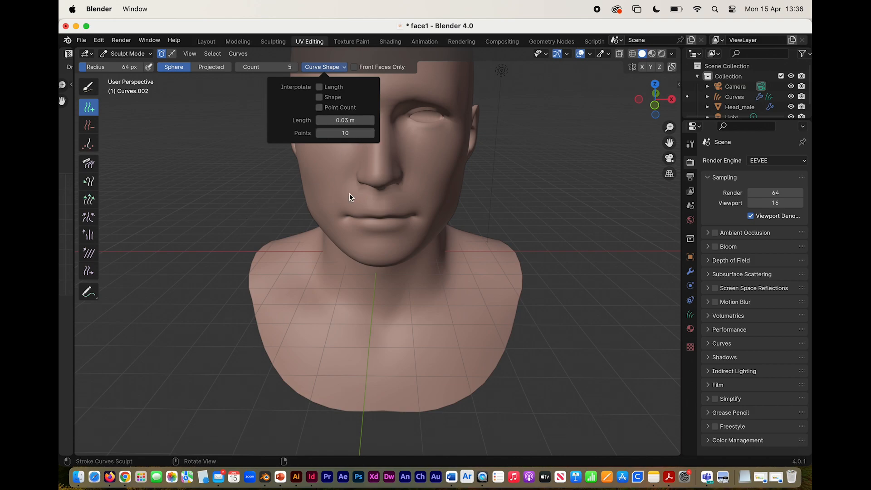
pyautogui.click(349, 133)
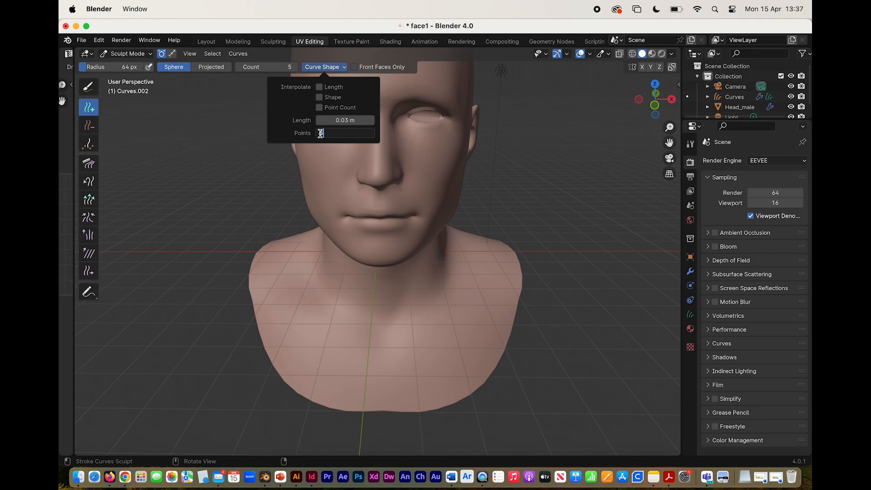
pyautogui.click(312, 179)
pyautogui.click(304, 184)
pyautogui.moveTo(302, 185)
pyautogui.mouseDown()
pyautogui.moveTo(313, 182)
pyautogui.moveTo(317, 223)
pyautogui.mouseUp()
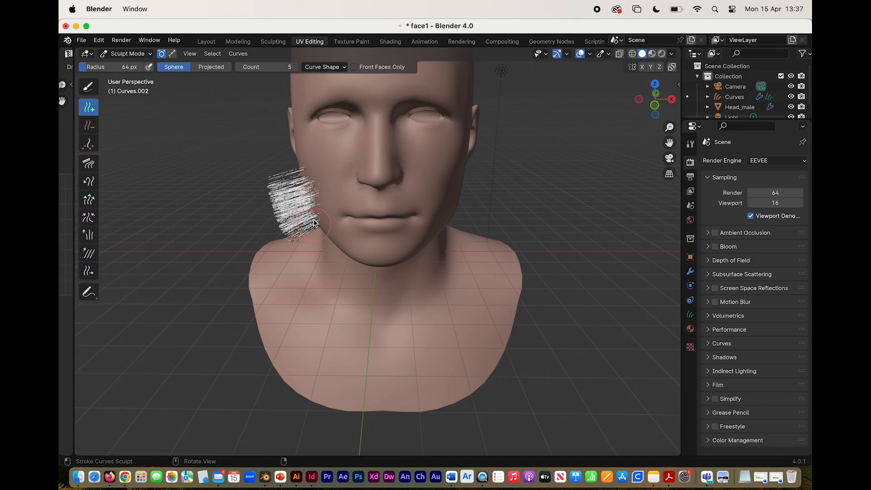
# Comb the hair on the right cheek with the Comb brush at strength 1.000.
pyautogui.click(89, 163)
pyautogui.moveTo(292, 184)
pyautogui.mouseDown()
pyautogui.moveTo(286, 202)
pyautogui.moveTo(272, 175)
pyautogui.moveTo(285, 165)
pyautogui.moveTo(283, 171)
pyautogui.mouseUp()
pyautogui.scroll(6, 284, 170)
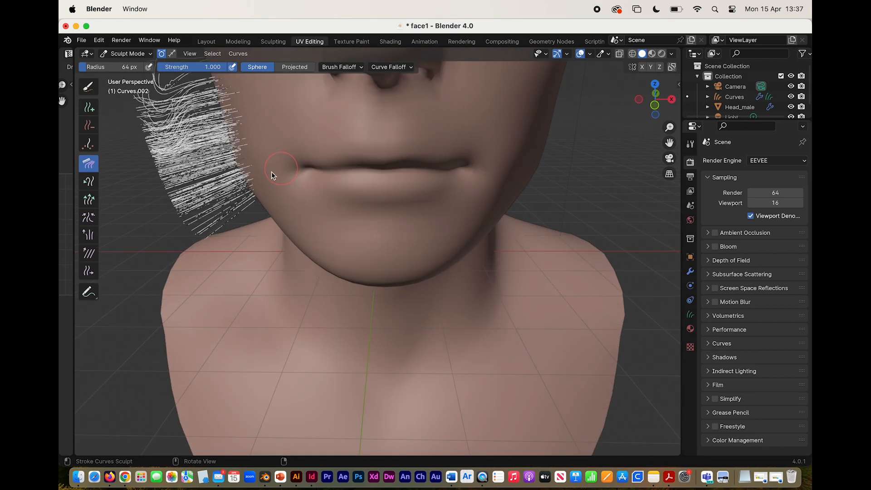
pyautogui.moveTo(244, 204)
pyautogui.mouseDown()
pyautogui.moveTo(250, 214)
pyautogui.moveTo(220, 214)
pyautogui.moveTo(250, 222)
pyautogui.moveTo(189, 212)
pyautogui.moveTo(203, 209)
pyautogui.mouseUp()
# Choose the Delete brush for the hair curves and enlarge the sculpting tool icons.
pyautogui.click(93, 126)
pyautogui.keyDown('ctrl'); pyautogui.scroll(-2, 94, 127); pyautogui.keyUp('ctrl')
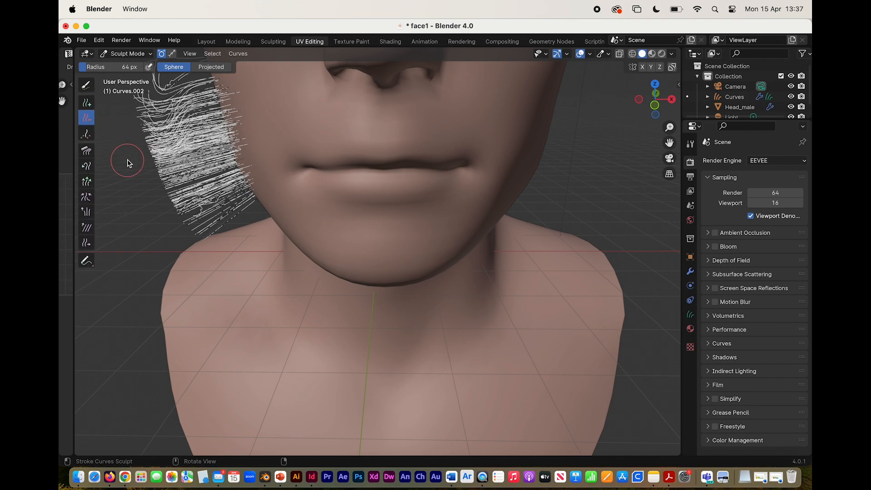
pyautogui.scroll(4, 128, 164)
pyautogui.moveTo(128, 163)
pyautogui.mouseDown()
pyautogui.moveTo(146, 188)
pyautogui.moveTo(135, 168)
pyautogui.mouseUp()
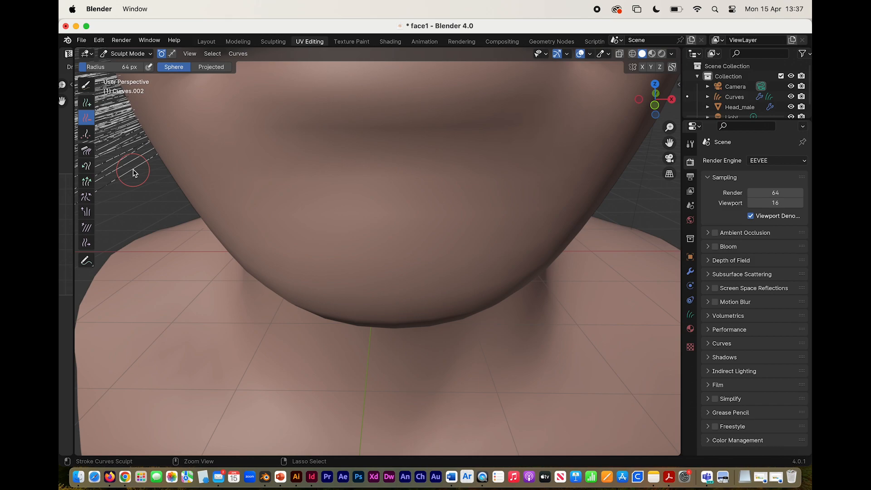
pyautogui.scroll(-5, 135, 173)
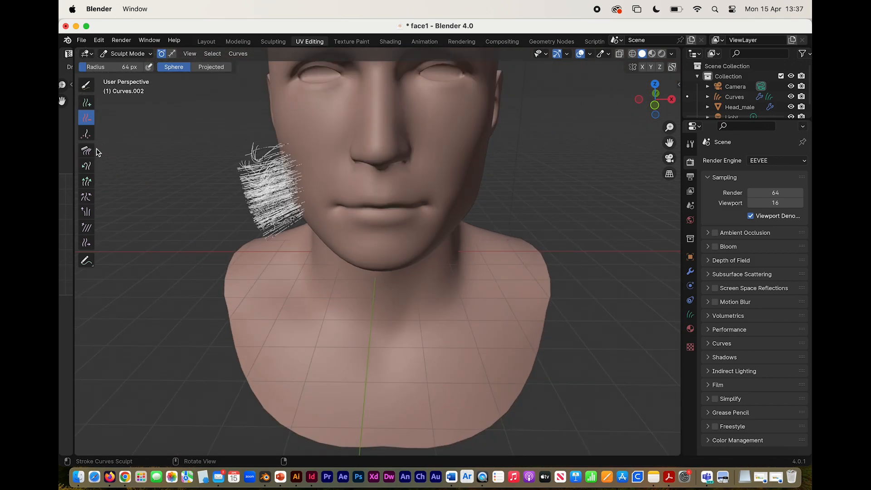
pyautogui.keyDown('ctrl'); pyautogui.scroll(3, 94, 134); pyautogui.keyUp('ctrl')
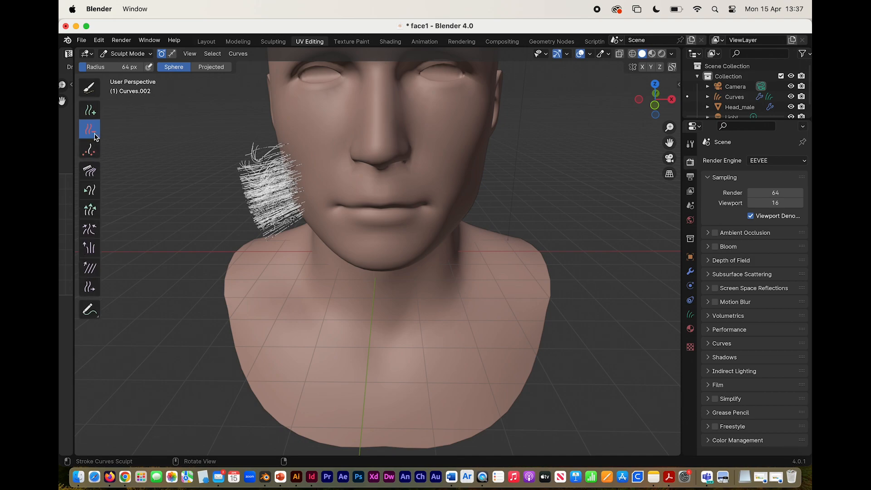
pyautogui.keyDown('ctrl'); pyautogui.scroll(2, 94, 135); pyautogui.keyUp('ctrl')
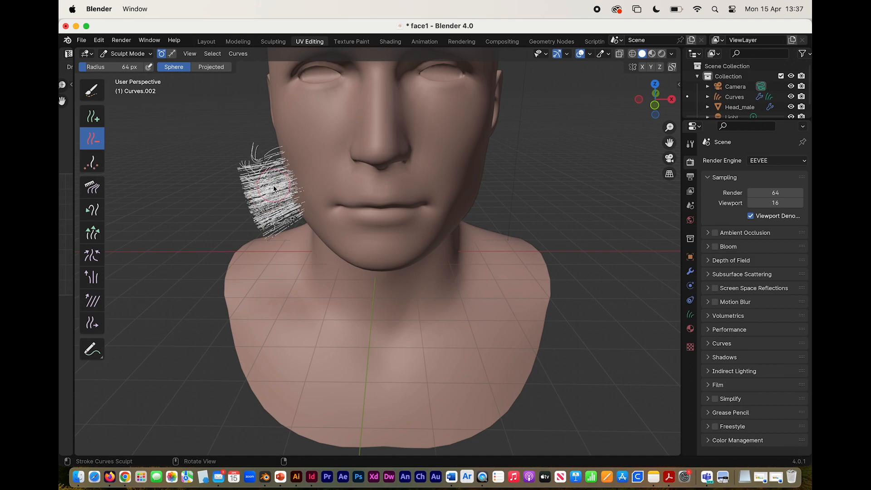
# Enlarge the Delete brush's radius to 157 px and erase all the hair on the right cheek.
pyautogui.press(']')
pyautogui.press(']')
pyautogui.press(']')
pyautogui.press(']')
pyautogui.press(']')
pyautogui.press(']')
pyautogui.press(']')
pyautogui.press(']')
pyautogui.moveTo(266, 165)
pyautogui.mouseDown()
pyautogui.moveTo(268, 194)
pyautogui.moveTo(253, 163)
pyautogui.moveTo(288, 227)
pyautogui.mouseUp()
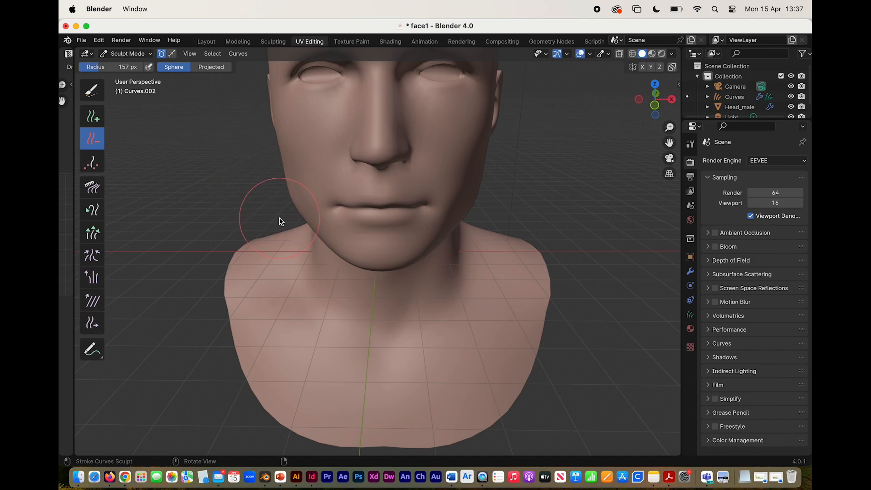
# Set the Add brush's curve Points to 5 and turn on interpolation of Length, Shape and Point Count.
pyautogui.click(94, 119)
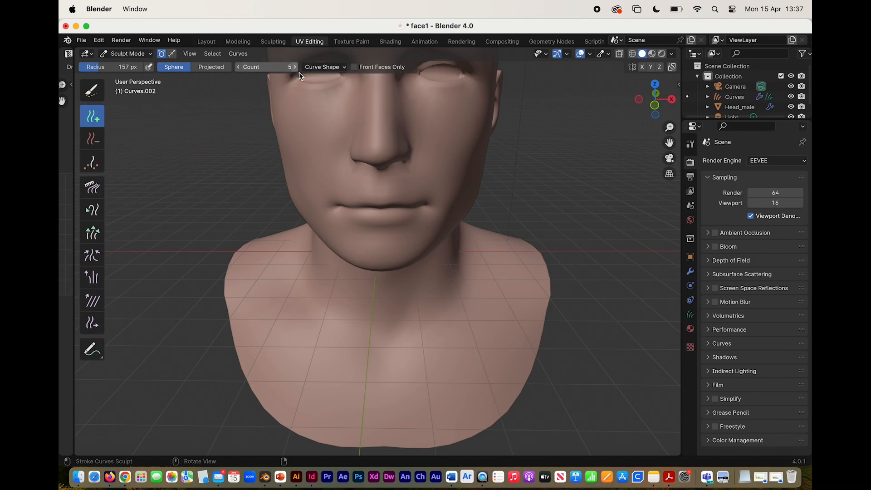
pyautogui.click(346, 68)
pyautogui.click(348, 133)
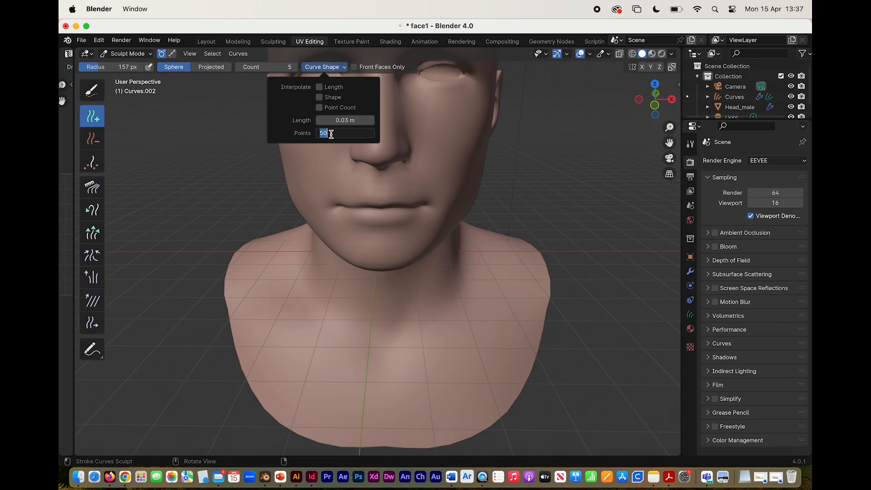
pyautogui.click(320, 88)
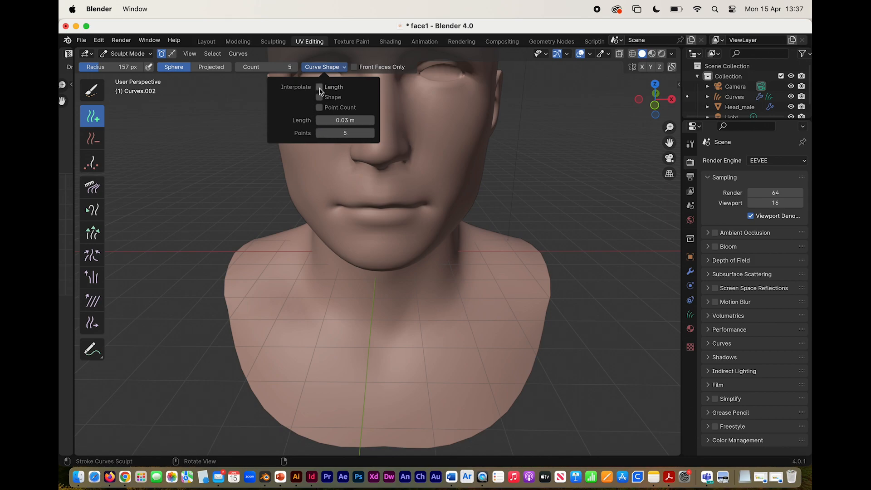
pyautogui.click(320, 87)
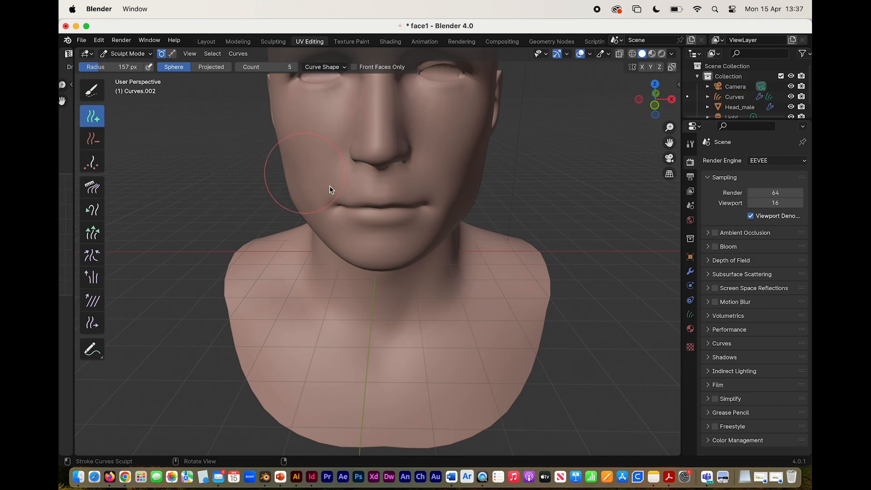
# Try a 90 px Add stroke beside the right corner of the mouth and undo it.
pyautogui.press('[')
pyautogui.moveTo(342, 179); pyautogui.dragTo(340, 185)
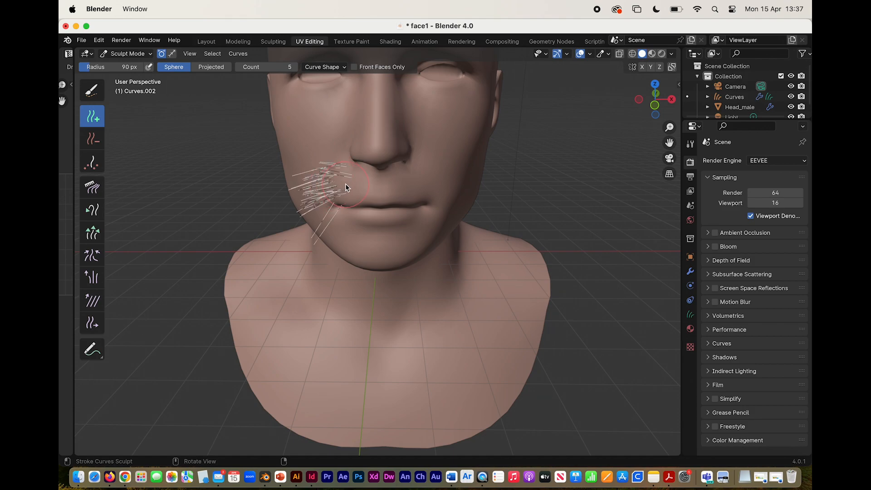
pyautogui.press('super+z')
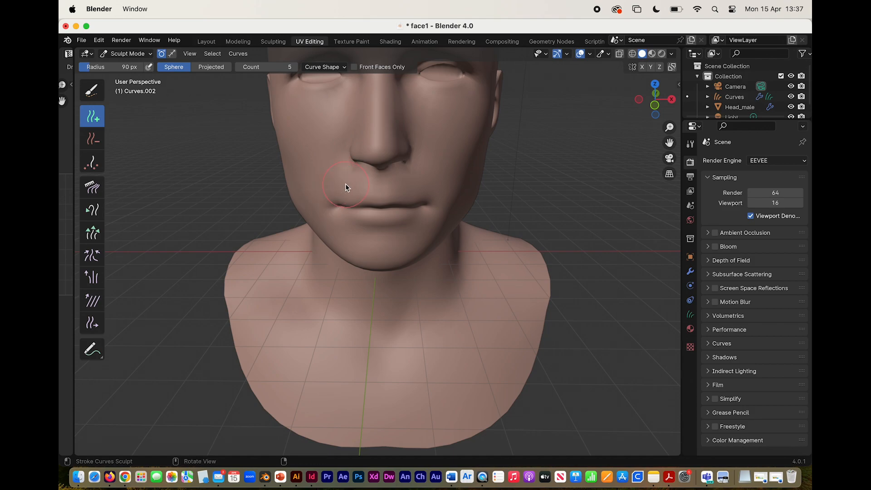
# Edit the curve Length in the Add brush's Curve Shape settings.
pyautogui.click(345, 67)
pyautogui.click(346, 119)
pyautogui.click(334, 120)
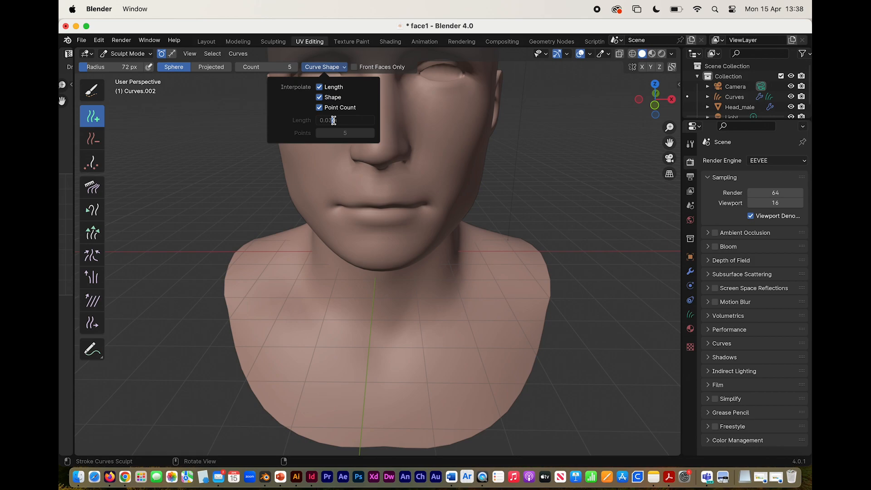
pyautogui.press('Return')
# Try adding whiskers at both corners of the mouth with a 72 px brush and erase them with the Delete brush.
pyautogui.moveTo(339, 217); pyautogui.dragTo(342, 187)
pyautogui.moveTo(401, 190); pyautogui.dragTo(416, 190)
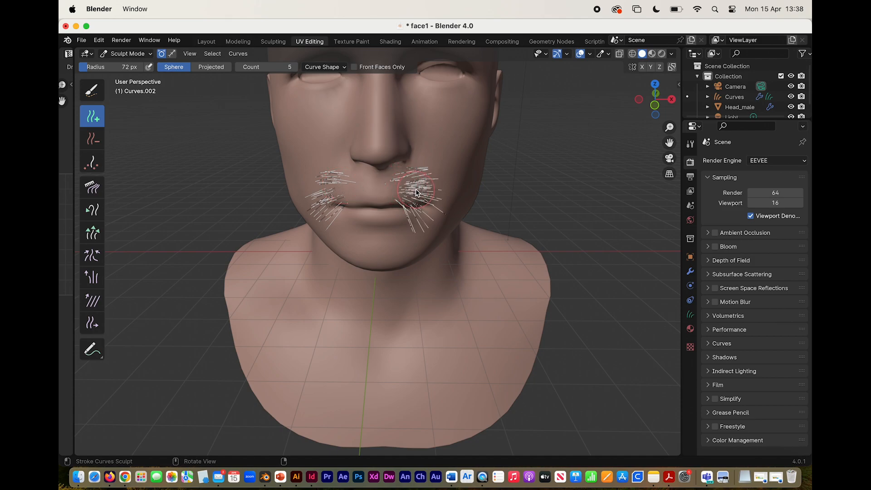
pyautogui.click(93, 139)
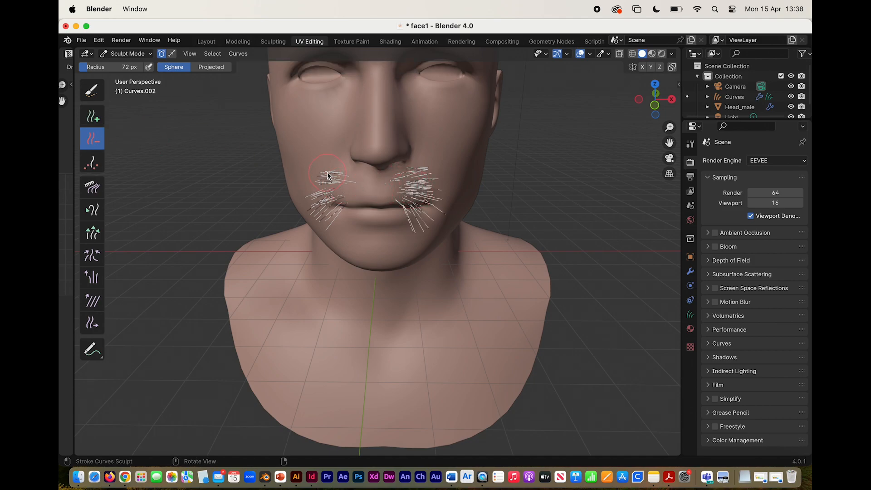
pyautogui.moveTo(329, 176)
pyautogui.mouseDown()
pyautogui.moveTo(330, 190)
pyautogui.moveTo(317, 198)
pyautogui.mouseUp()
pyautogui.moveTo(343, 224); pyautogui.dragTo(420, 184)
# Add sparse whiskers around the right side of the upper lip with the Add brush.
pyautogui.click(91, 117)
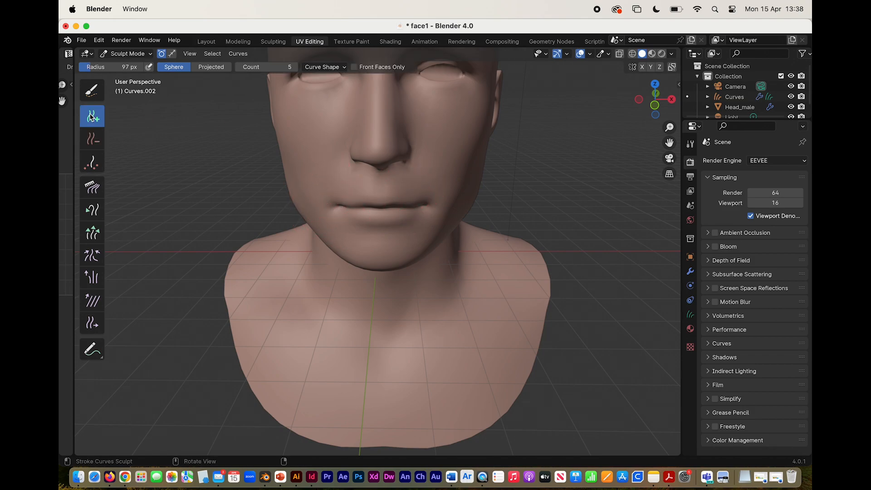
pyautogui.click(337, 182)
pyautogui.click(347, 194)
pyautogui.click(336, 194)
# Add dense whiskers on both sides of the upper lip with a 40 px brush and erase the strays below the mouth's right corner.
pyautogui.press('[')
pyautogui.press('[')
pyautogui.press('[')
pyautogui.press('[')
pyautogui.press('[')
pyautogui.moveTo(404, 188); pyautogui.dragTo(405, 192)
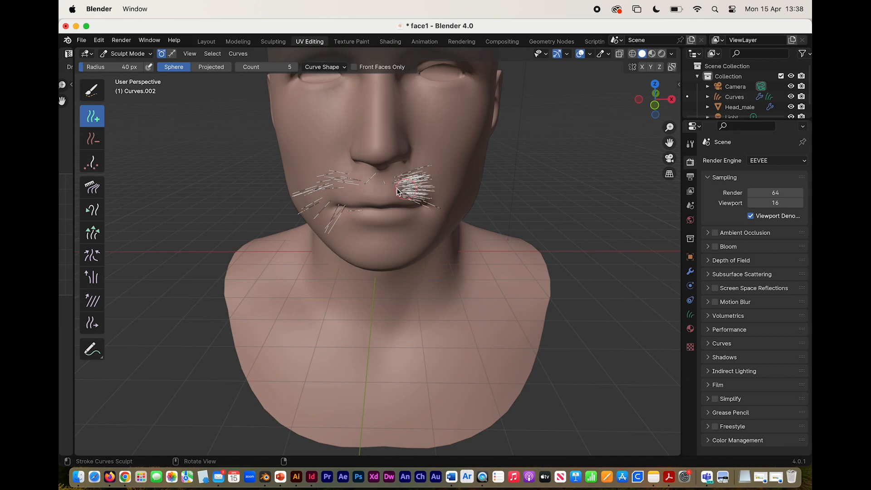
pyautogui.moveTo(348, 183); pyautogui.dragTo(346, 188)
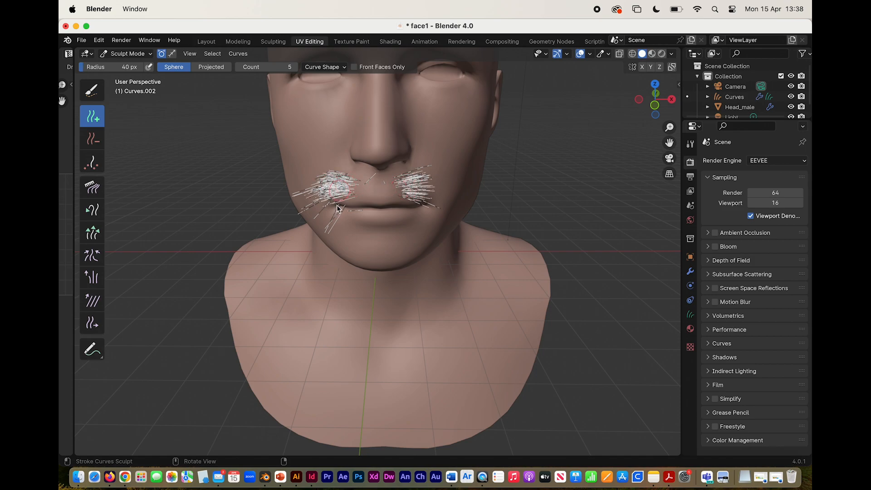
pyautogui.click(92, 140)
pyautogui.moveTo(341, 217); pyautogui.dragTo(366, 218)
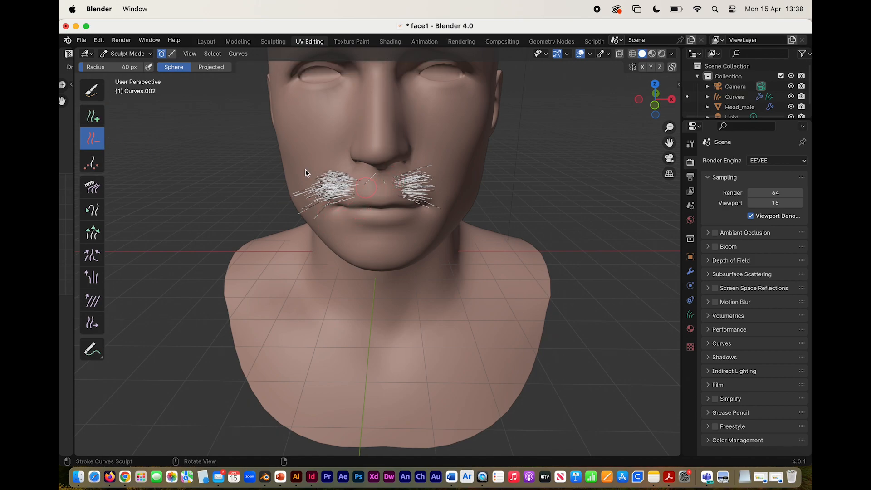
# Try filling the right jawline with hair using the Density brush and undo the stroke.
pyautogui.click(89, 168)
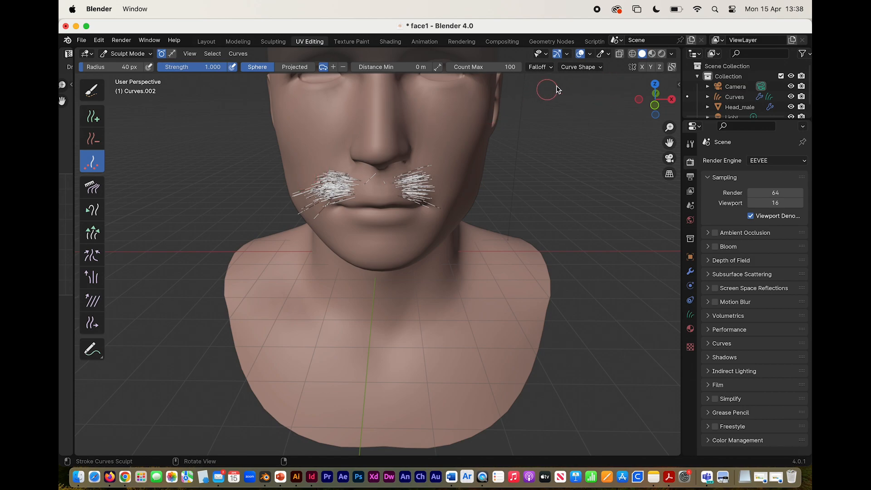
pyautogui.click(603, 69)
pyautogui.click(602, 120)
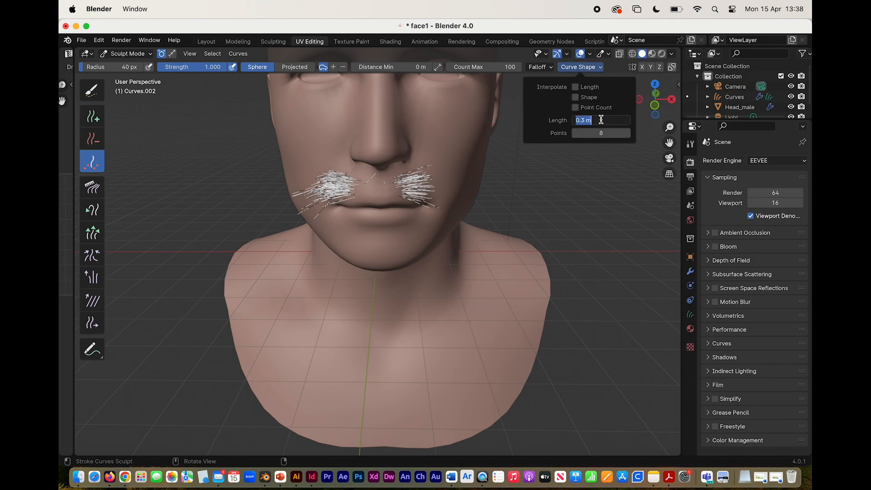
pyautogui.click(586, 120)
pyautogui.click(326, 235)
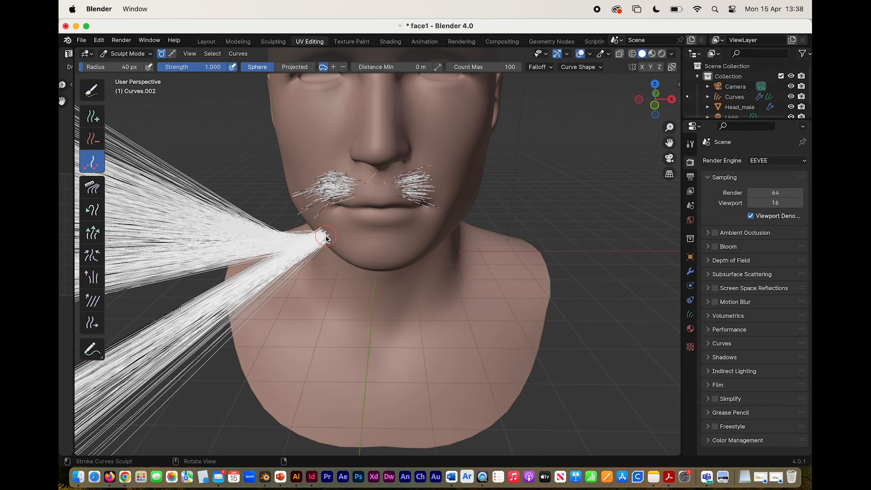
pyautogui.press('super+z')
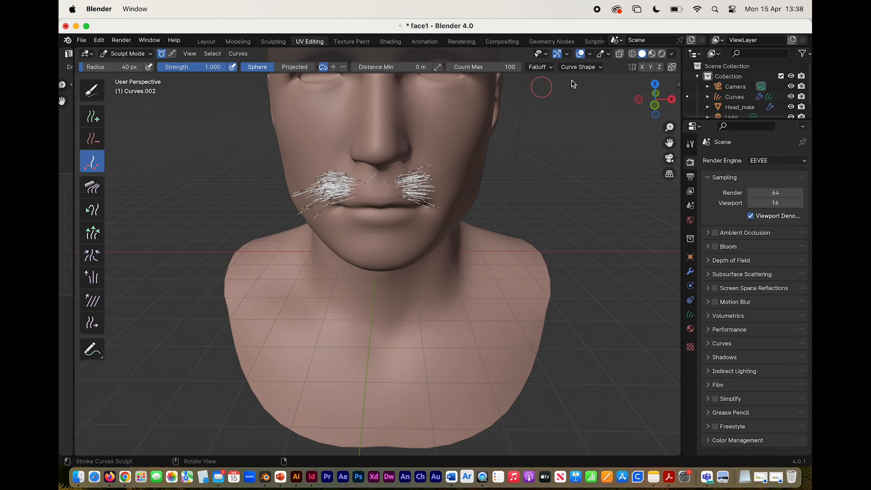
# Set the Density brush's curve Length to 0.02 m and turn on Length and Shape interpolation.
pyautogui.click(602, 68)
pyautogui.click(602, 120)
pyautogui.write('0.02')
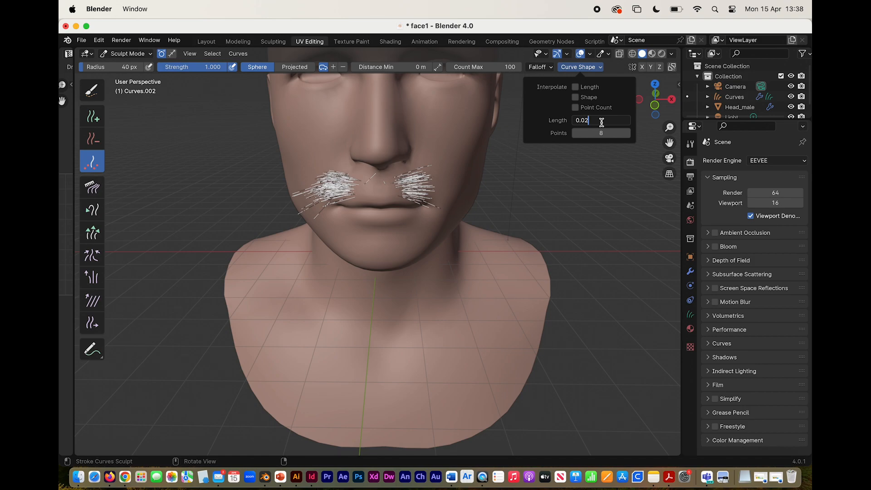
pyautogui.press('Return')
pyautogui.click(575, 88)
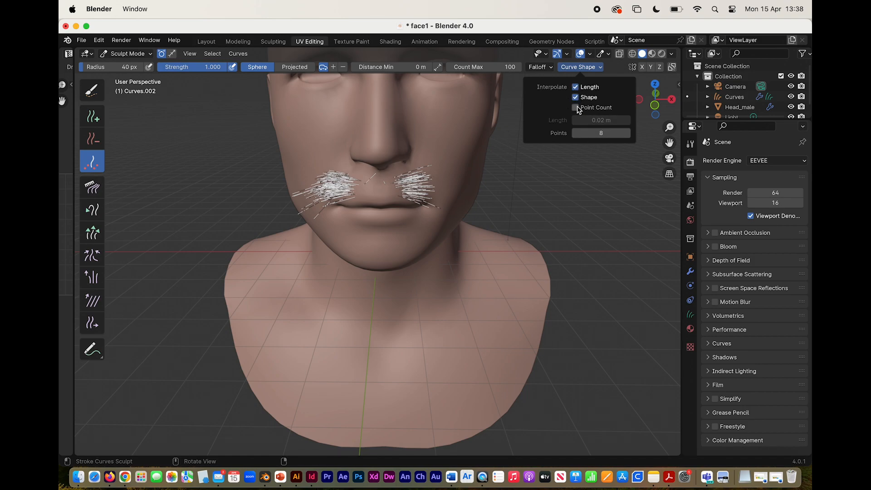
# Try painting hair under the right jaw with the Density brush and erase it with the Delete brush enlarged to 128 px.
pyautogui.moveTo(329, 249); pyautogui.dragTo(350, 253)
pyautogui.hscroll(-10, 229, 244)
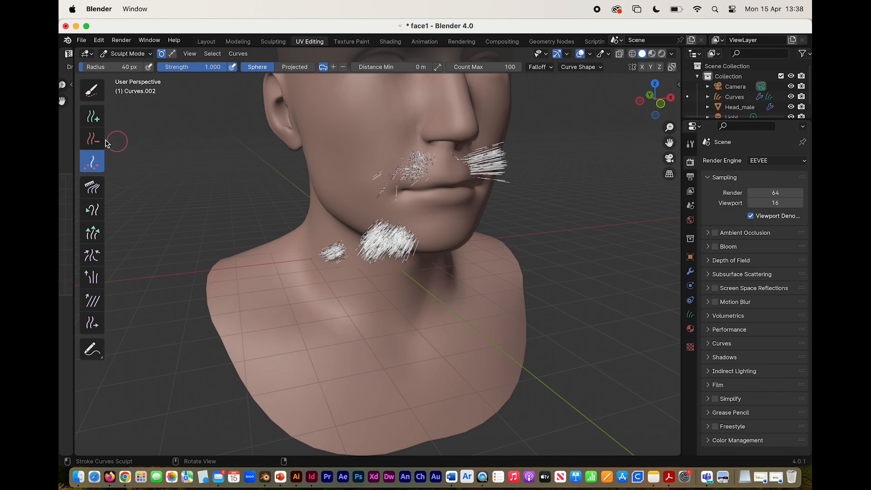
pyautogui.click(92, 139)
pyautogui.moveTo(323, 238); pyautogui.dragTo(342, 260)
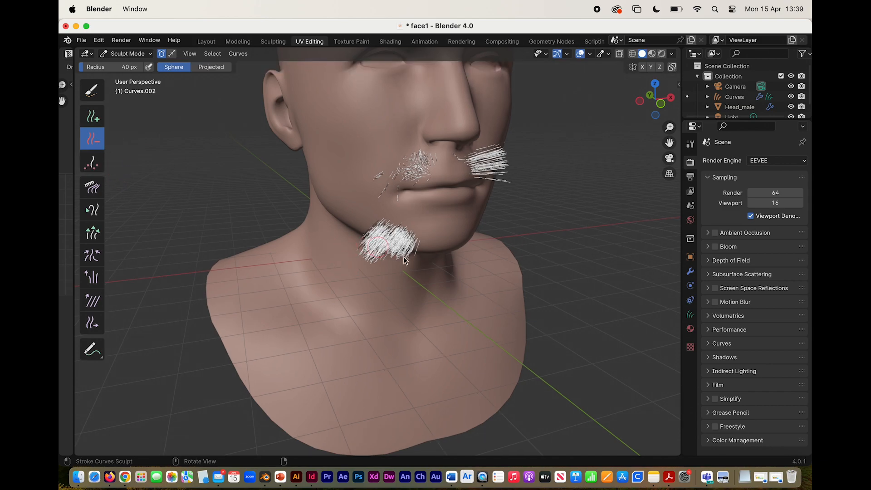
pyautogui.press(']')
pyautogui.press(']')
pyautogui.press(']')
pyautogui.press(']')
pyautogui.press(']')
pyautogui.press(']')
pyautogui.press(']')
pyautogui.moveTo(388, 241)
pyautogui.mouseDown()
pyautogui.moveTo(350, 252)
pyautogui.moveTo(374, 250)
pyautogui.mouseUp()
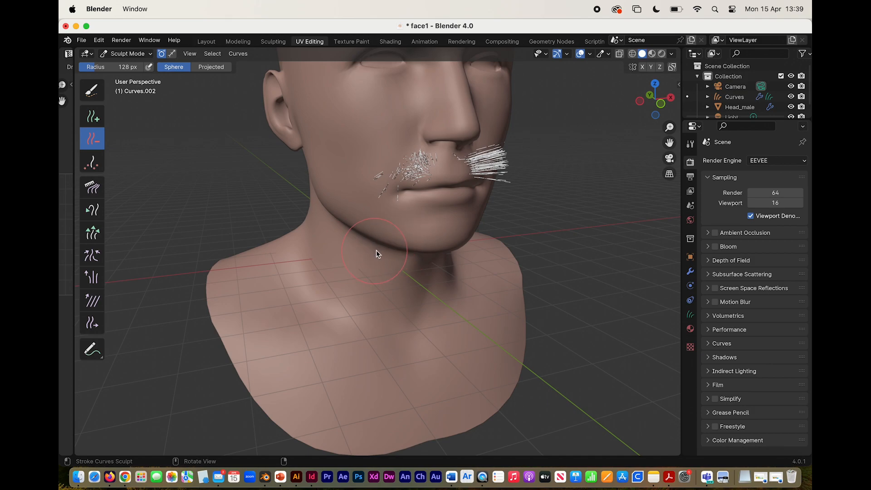
pyautogui.hscroll(10, 376, 251)
pyautogui.hscroll(-4, 376, 252)
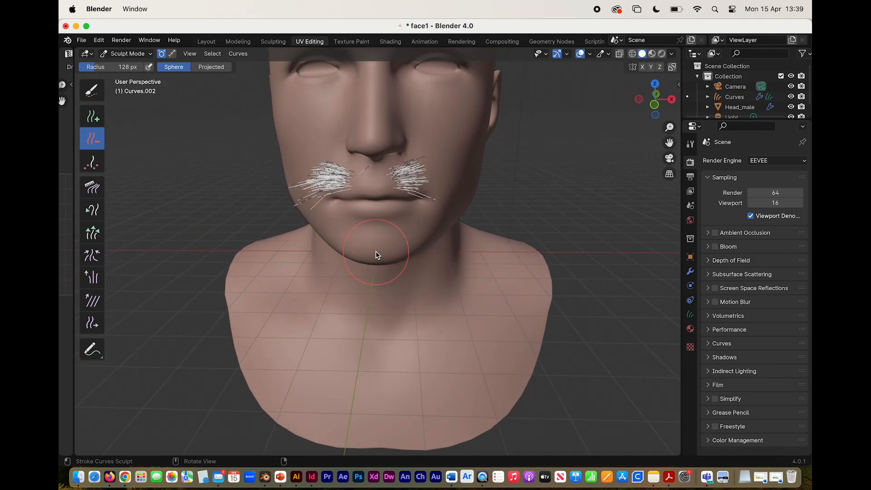
# Comb the whiskers on both sides of the upper lip outward with the Comb brush enlarged to 214 px.
pyautogui.click(92, 187)
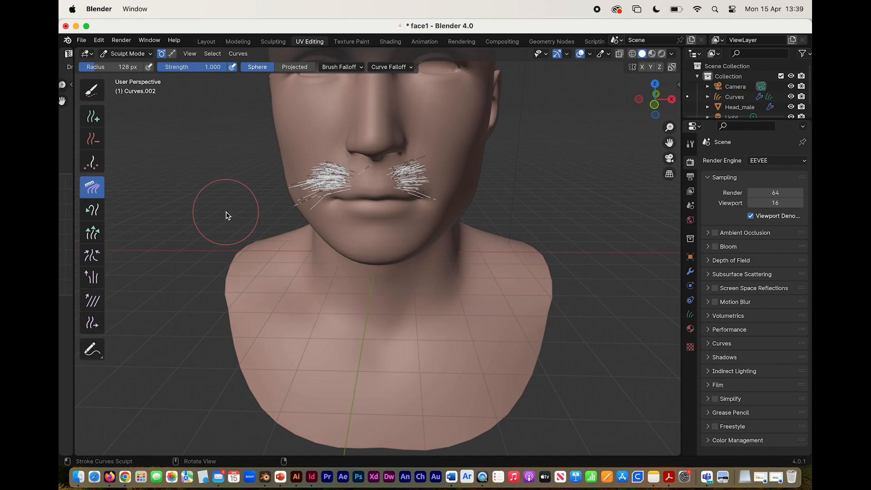
pyautogui.hscroll(-10, 227, 215)
pyautogui.hscroll(1, 314, 207)
pyautogui.press(']')
pyautogui.press(']')
pyautogui.press(']')
pyautogui.press(']')
pyautogui.press(']')
pyautogui.moveTo(491, 204)
pyautogui.mouseDown()
pyautogui.moveTo(534, 173)
pyautogui.moveTo(525, 184)
pyautogui.moveTo(540, 186)
pyautogui.moveTo(500, 196)
pyautogui.moveTo(529, 190)
pyautogui.mouseUp()
pyautogui.hscroll(10, 530, 190)
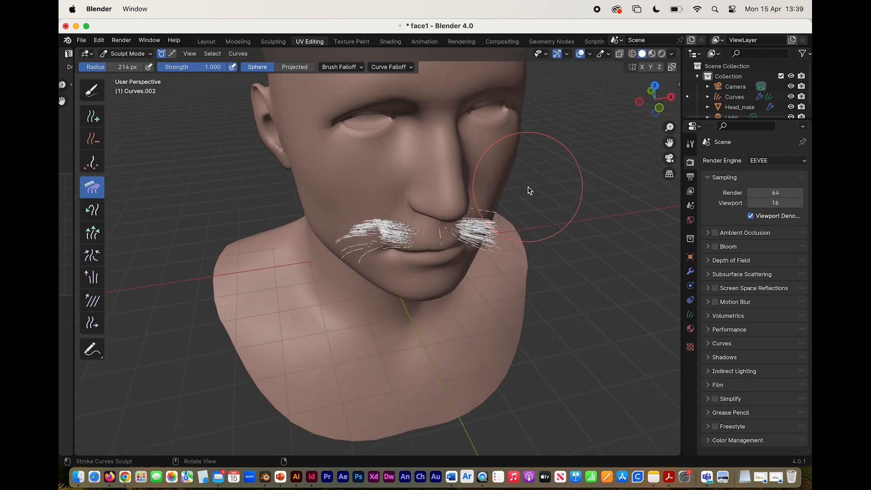
# Comb both halves of the moustache downward past the mouth corners with the 214 px Comb brush.
pyautogui.moveTo(312, 222)
pyautogui.mouseDown()
pyautogui.moveTo(360, 212)
pyautogui.moveTo(384, 219)
pyautogui.mouseUp()
pyautogui.hscroll(5, 383, 218)
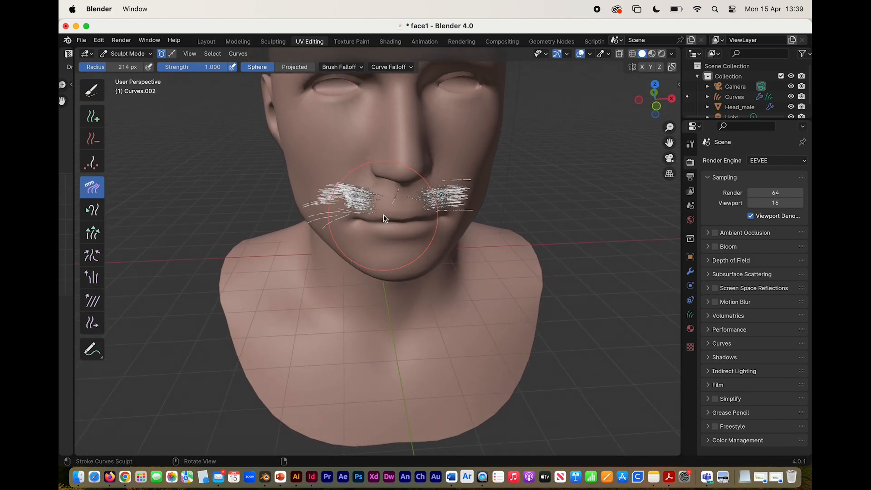
pyautogui.moveTo(326, 187); pyautogui.dragTo(314, 217)
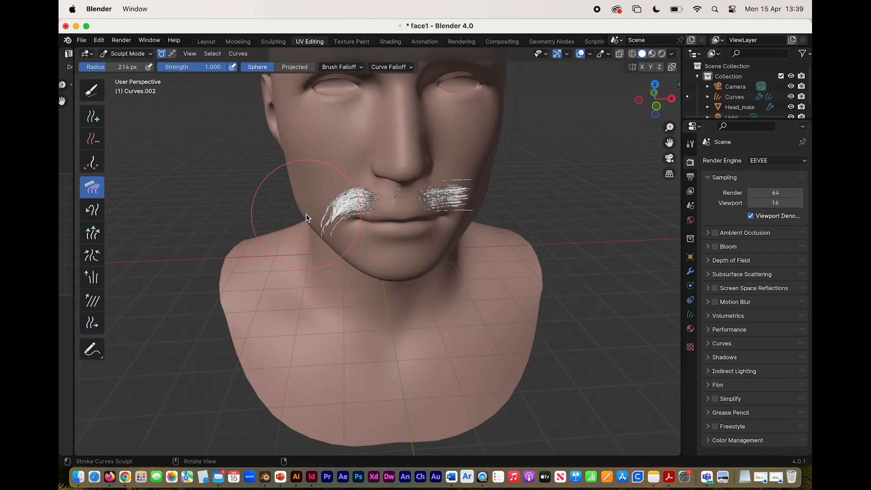
pyautogui.moveTo(471, 187); pyautogui.dragTo(463, 202)
# Pull both moustache tips further down with the Snake Hook brush at 214 px.
pyautogui.click(93, 211)
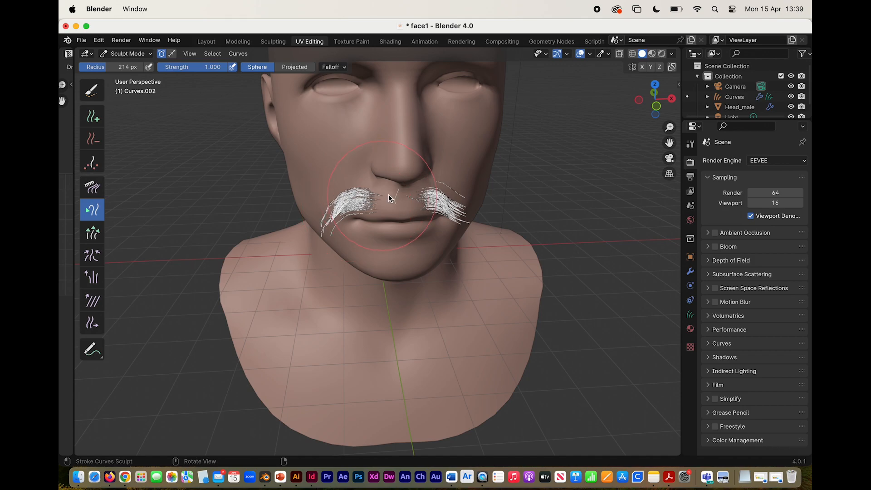
pyautogui.moveTo(330, 219); pyautogui.dragTo(334, 229)
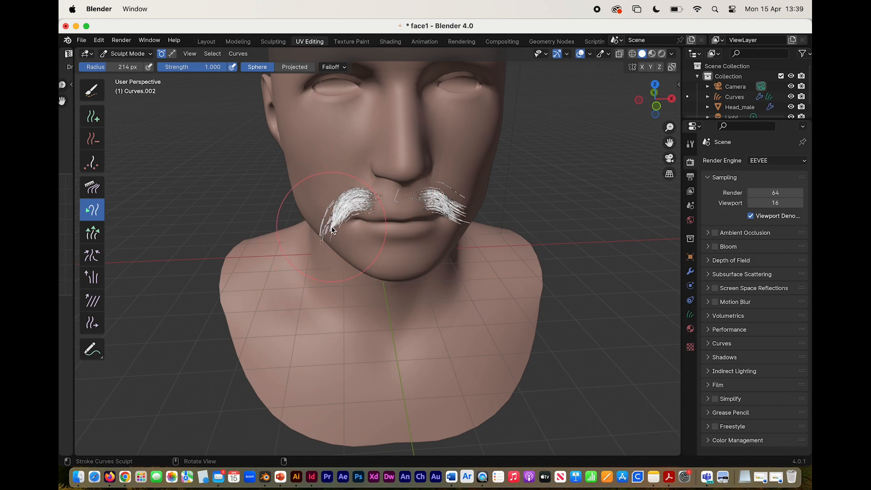
pyautogui.moveTo(467, 200); pyautogui.dragTo(457, 232)
pyautogui.hscroll(-10, 372, 242)
pyautogui.hscroll(15, 371, 242)
pyautogui.hscroll(5, 371, 242)
# Comb the protruding moustache hairs back against the lip from the side of the head.
pyautogui.click(91, 187)
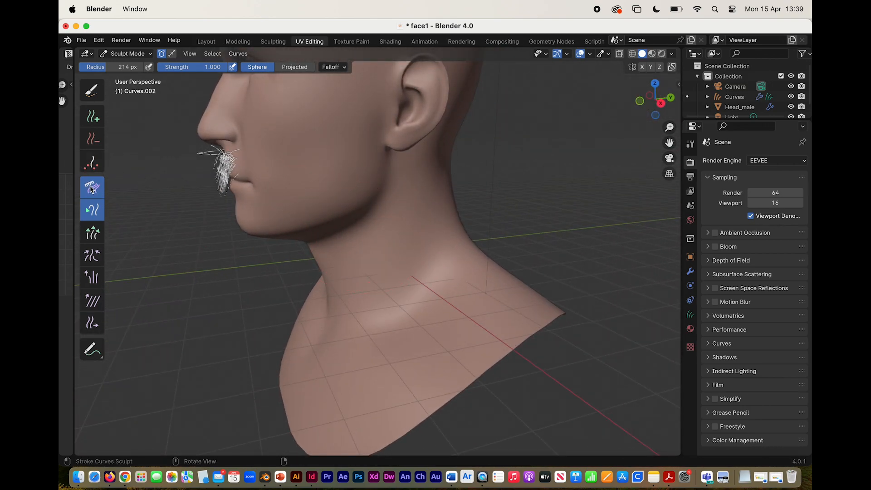
pyautogui.moveTo(214, 176); pyautogui.dragTo(234, 178)
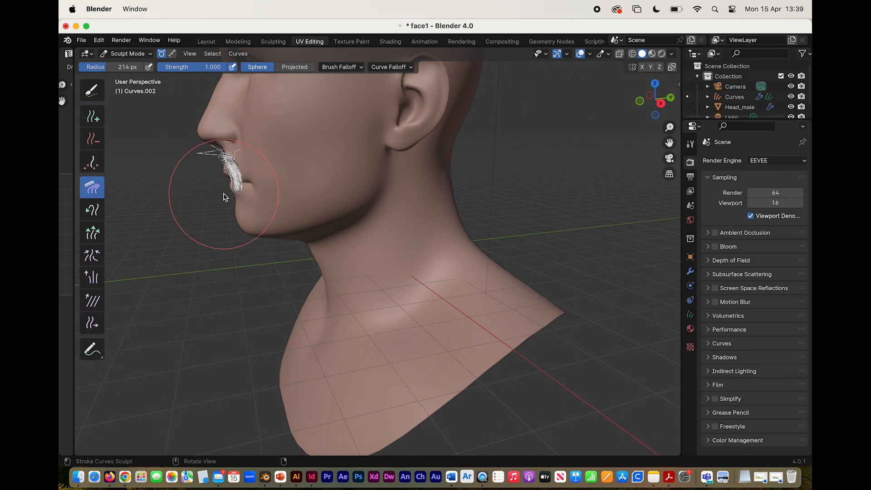
pyautogui.hscroll(-8, 241, 187)
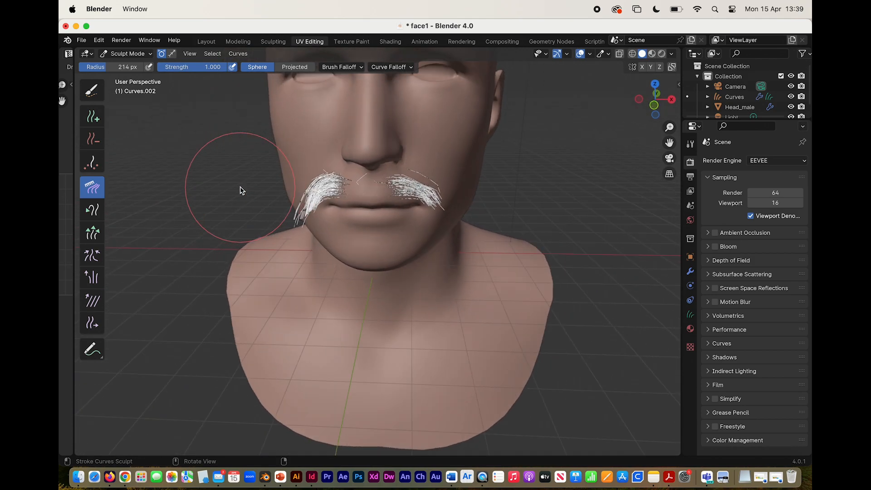
pyautogui.hscroll(-4, 241, 191)
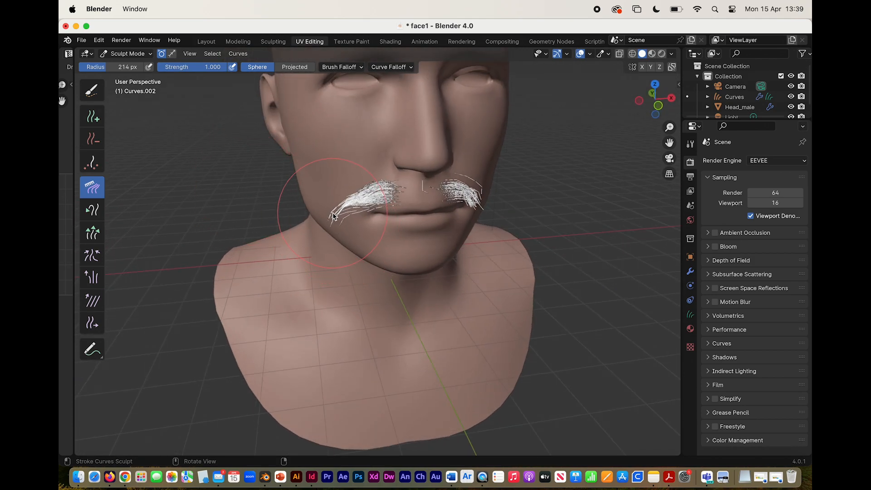
# Fill the gap under the nose with hair using the Density brush reduced to 57 px, joining the moustache halves.
pyautogui.click(92, 162)
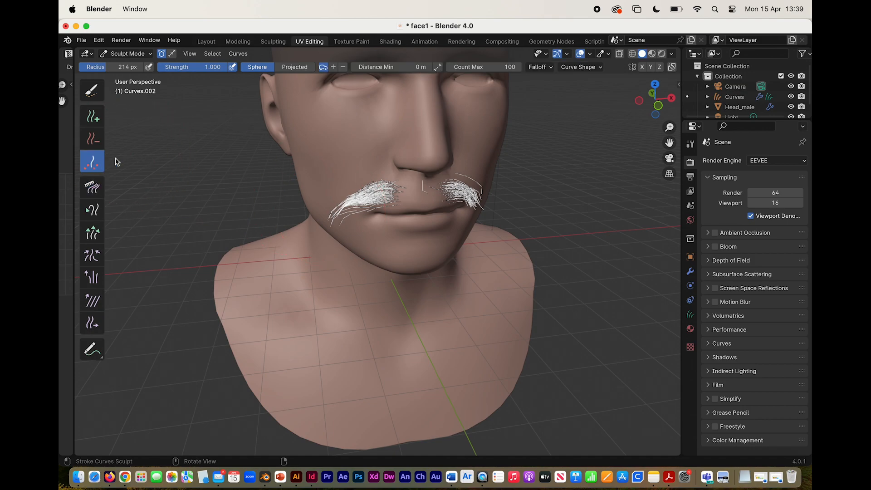
pyautogui.press('[')
pyautogui.press('[')
pyautogui.press('[')
pyautogui.press('[')
pyautogui.press('[')
pyautogui.press('[')
pyautogui.press('[')
pyautogui.moveTo(400, 198); pyautogui.dragTo(428, 199)
pyautogui.hscroll(10, 416, 205)
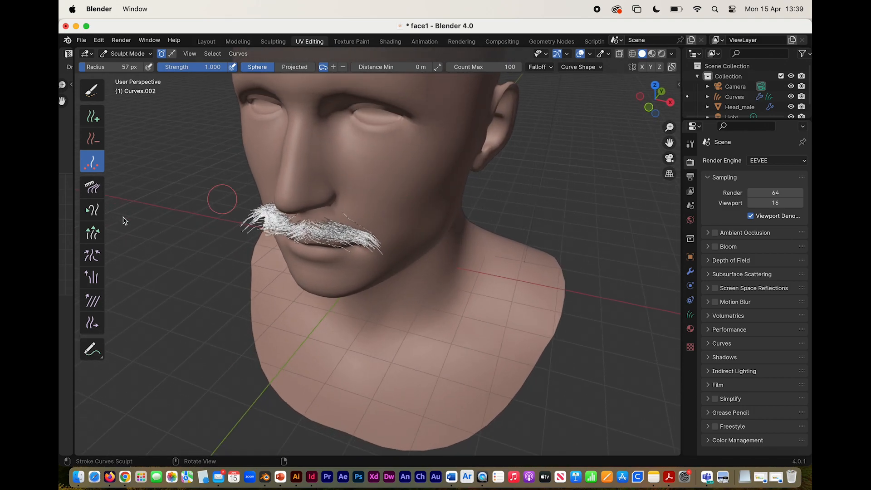
# Set the Grow / Shrink brush direction to Subtract and shorten the moustache hairs on both sides at 57 px.
pyautogui.click(92, 232)
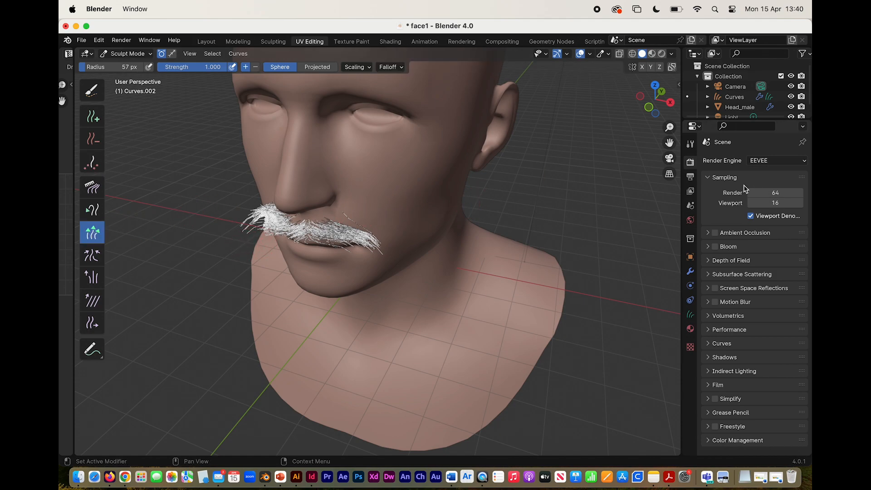
pyautogui.click(691, 144)
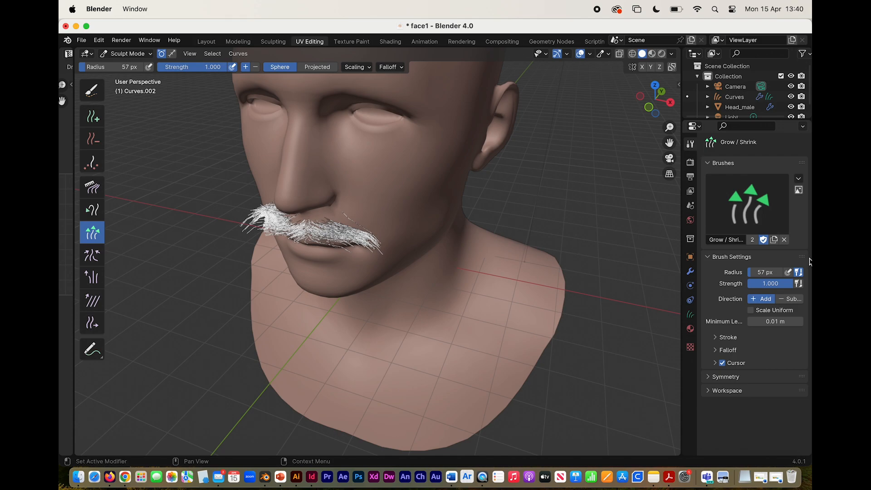
pyautogui.click(792, 299)
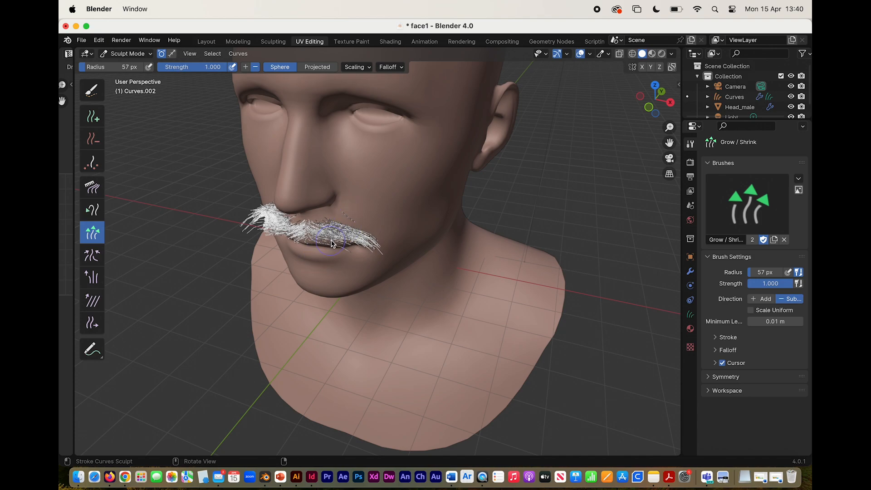
pyautogui.hscroll(-5, 328, 243)
pyautogui.moveTo(299, 226)
pyautogui.mouseDown()
pyautogui.moveTo(300, 198)
pyautogui.moveTo(311, 190)
pyautogui.moveTo(328, 196)
pyautogui.mouseUp()
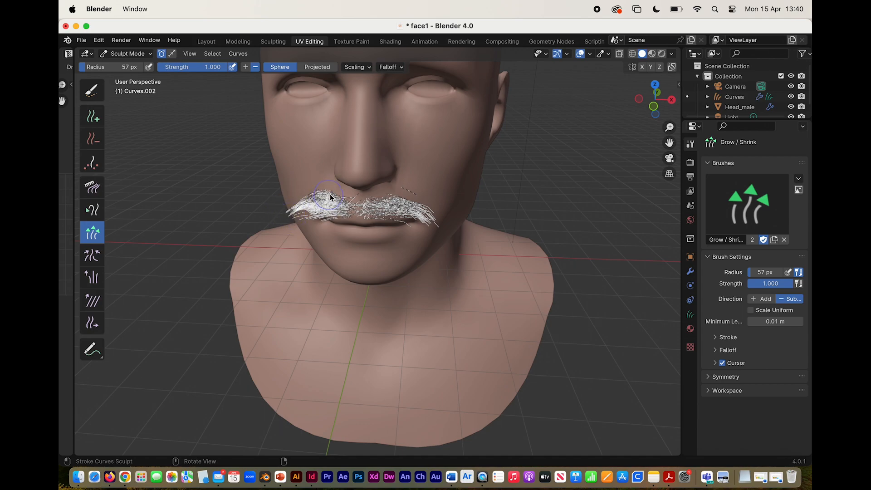
pyautogui.scroll(-5, 334, 200)
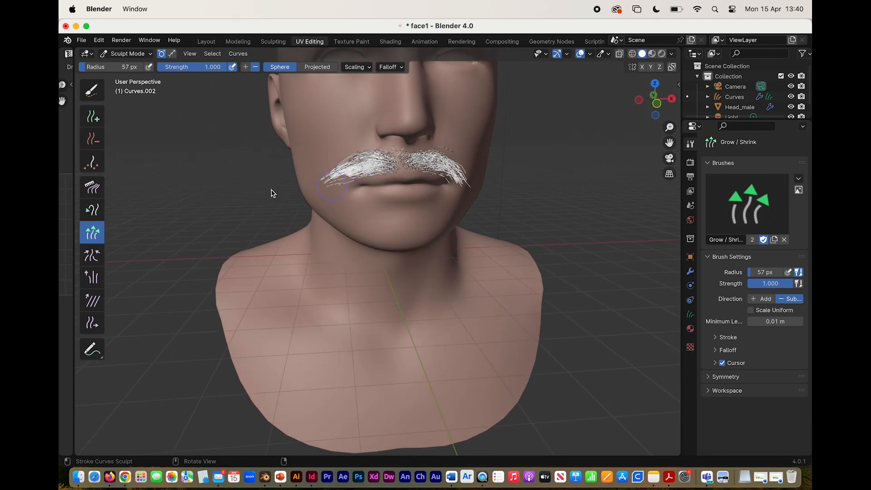
# Try sliding hairs at the moustache end on the head's right side with the 57 px Slide brush.
pyautogui.click(92, 325)
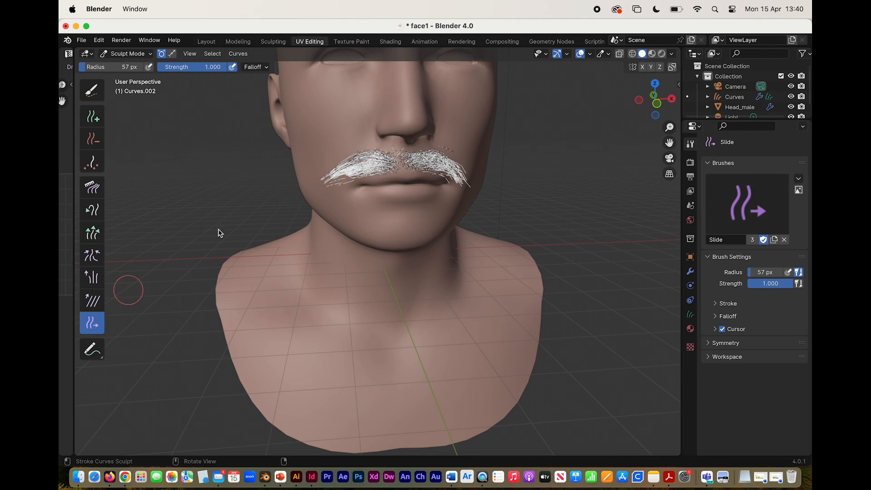
pyautogui.moveTo(350, 194); pyautogui.dragTo(348, 236)
pyautogui.moveTo(343, 192); pyautogui.dragTo(355, 162)
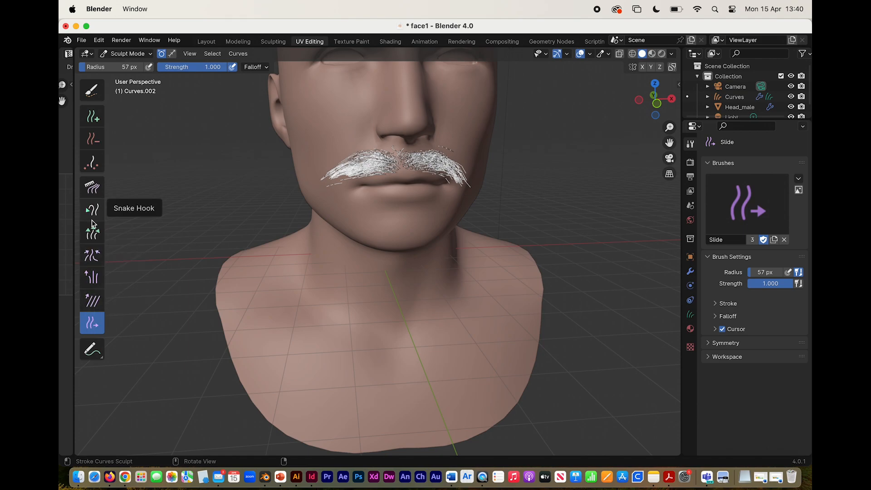
# Comb the moustache end on the head's right side outward and down with the 57 px Comb brush.
pyautogui.click(92, 186)
pyautogui.moveTo(346, 175)
pyautogui.mouseDown()
pyautogui.moveTo(346, 186)
pyautogui.moveTo(332, 189)
pyautogui.mouseUp()
pyautogui.hscroll(5, 434, 178)
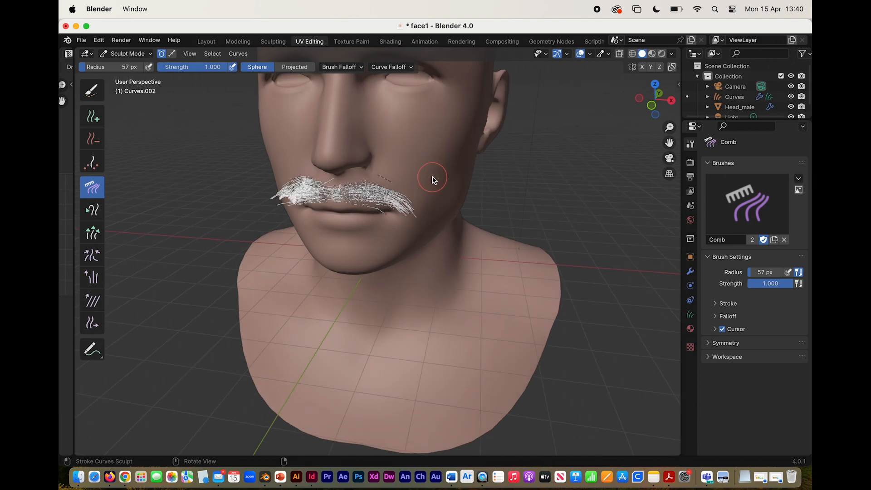
# Add a strip of hair along the chin with the 57 px Add brush and set its curve shape to 8 points and 0.01 m length.
pyautogui.click(93, 117)
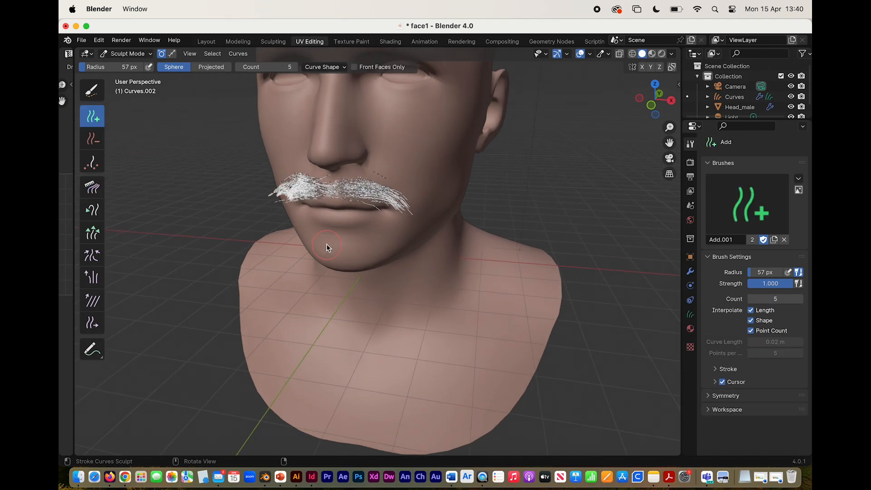
pyautogui.moveTo(310, 257)
pyautogui.mouseDown()
pyautogui.moveTo(346, 269)
pyautogui.moveTo(387, 265)
pyautogui.moveTo(405, 250)
pyautogui.mouseUp()
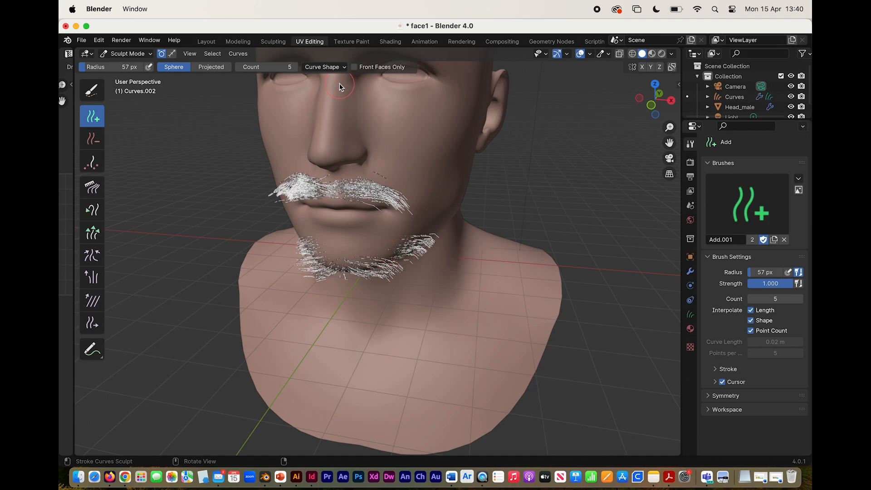
pyautogui.click(343, 68)
pyautogui.click(346, 131)
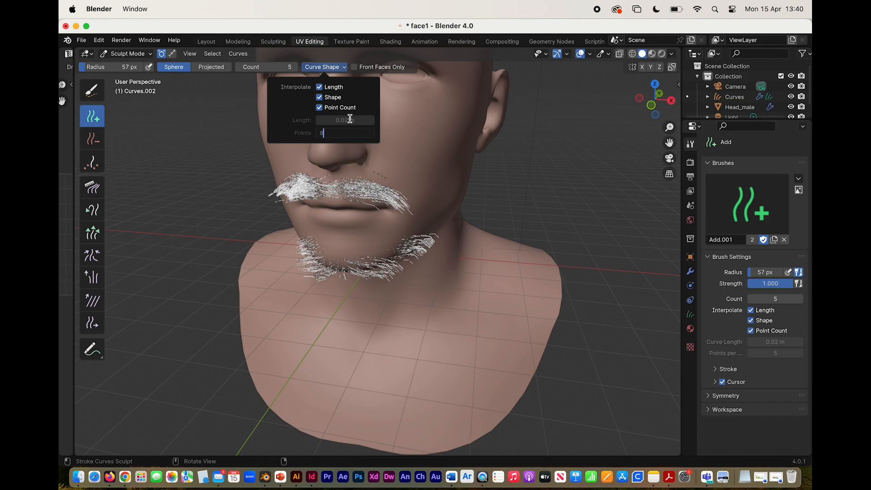
pyautogui.press('Return')
pyautogui.click(348, 121)
pyautogui.press('Return')
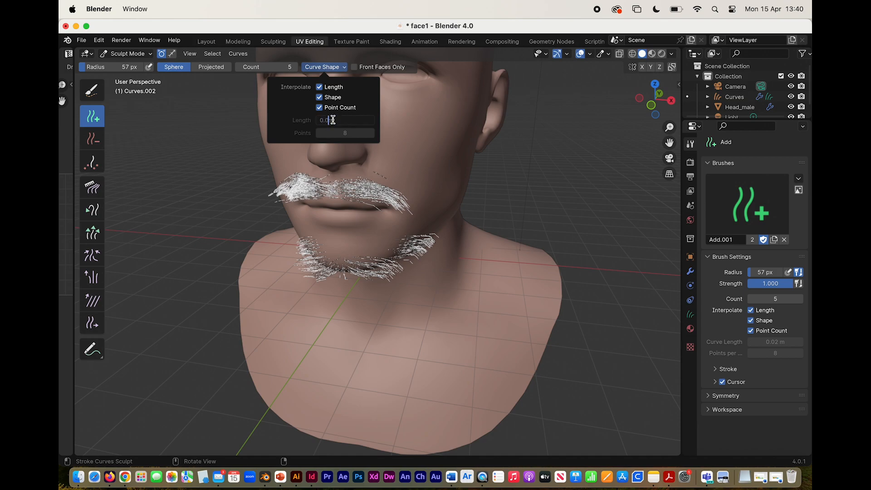
pyautogui.press('Return')
# Extend the beard strip up both sides of the jaw with the 57 px Add brush.
pyautogui.moveTo(439, 221)
pyautogui.mouseDown()
pyautogui.moveTo(428, 226)
pyautogui.moveTo(437, 229)
pyautogui.mouseUp()
pyautogui.moveTo(295, 233); pyautogui.dragTo(296, 225)
pyautogui.hscroll(-5, 296, 225)
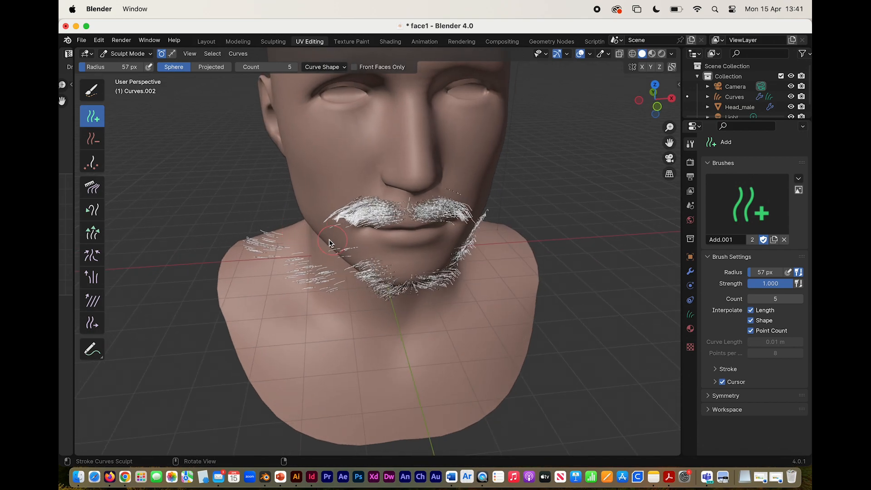
# Delete the stray hairs on the neck and shoulder at the head's right side with the 57 px Delete brush.
pyautogui.click(92, 140)
pyautogui.moveTo(260, 250)
pyautogui.mouseDown()
pyautogui.moveTo(244, 250)
pyautogui.moveTo(288, 273)
pyautogui.mouseUp()
pyautogui.moveTo(252, 238); pyautogui.dragTo(280, 233)
pyautogui.click(309, 258)
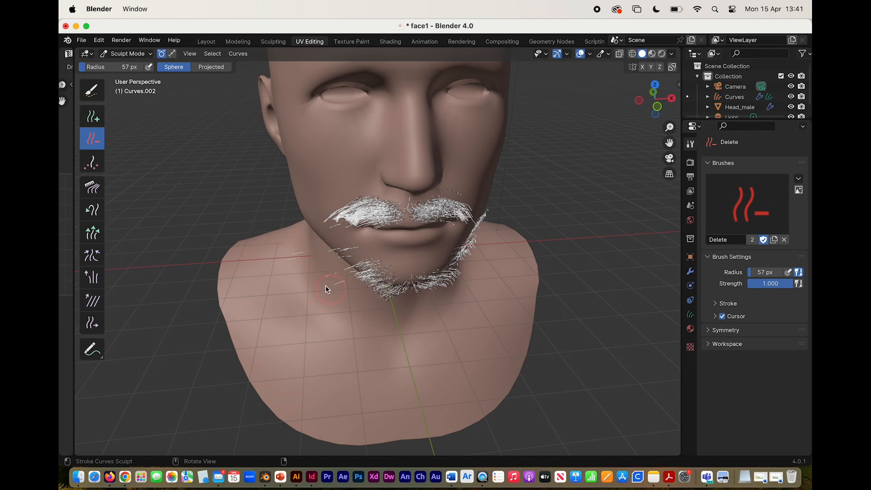
# Add hair along the head's right jawline from below the ear toward the chin with the 57 px Add brush.
pyautogui.hscroll(-10, 334, 286)
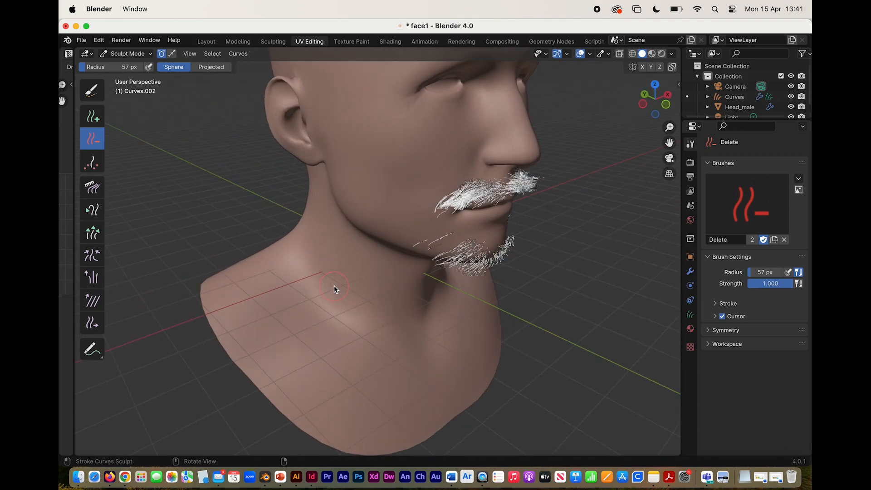
pyautogui.click(92, 116)
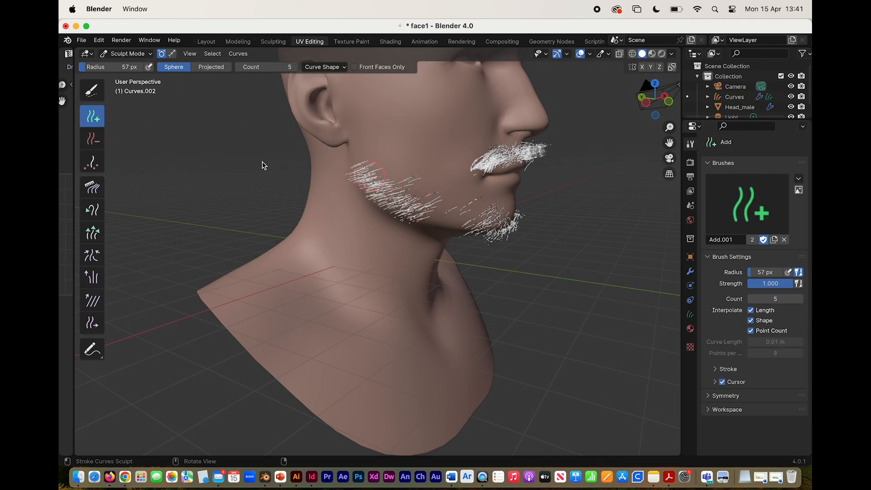
# Enlarge the Comb brush and comb the hair on the head's right jawline downward toward the chin.
pyautogui.click(93, 186)
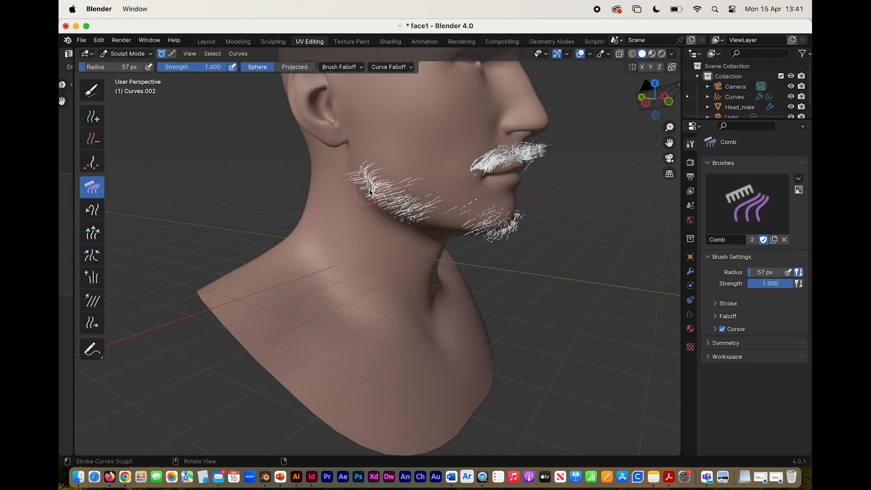
pyautogui.press(']')
pyautogui.press(']')
pyautogui.press(']')
pyautogui.press(']')
pyautogui.press(']')
pyautogui.press(']')
pyautogui.press(']')
pyautogui.press(']')
pyautogui.press(']')
pyautogui.press(']')
pyautogui.press(']')
pyautogui.press(']')
pyautogui.press(']')
pyautogui.press(']')
pyautogui.moveTo(370, 190)
pyautogui.mouseDown()
pyautogui.moveTo(388, 206)
pyautogui.moveTo(443, 210)
pyautogui.mouseUp()
# Reduce the Comb brush to 189 px and comb the chin and left jawline hair along the jaw.
pyautogui.press('[')
pyautogui.press('[')
pyautogui.press('[')
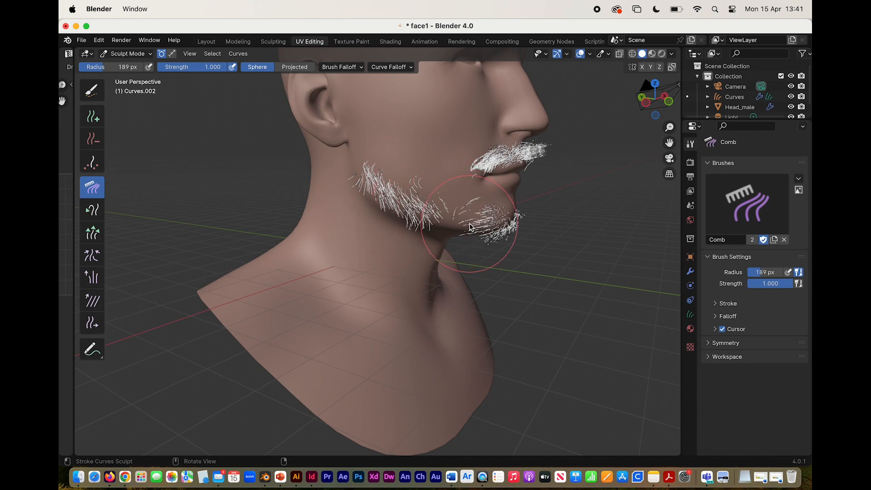
pyautogui.moveTo(486, 225); pyautogui.dragTo(459, 227, button='middle')
pyautogui.moveTo(385, 235); pyautogui.dragTo(395, 233)
pyautogui.moveTo(435, 214); pyautogui.dragTo(424, 203)
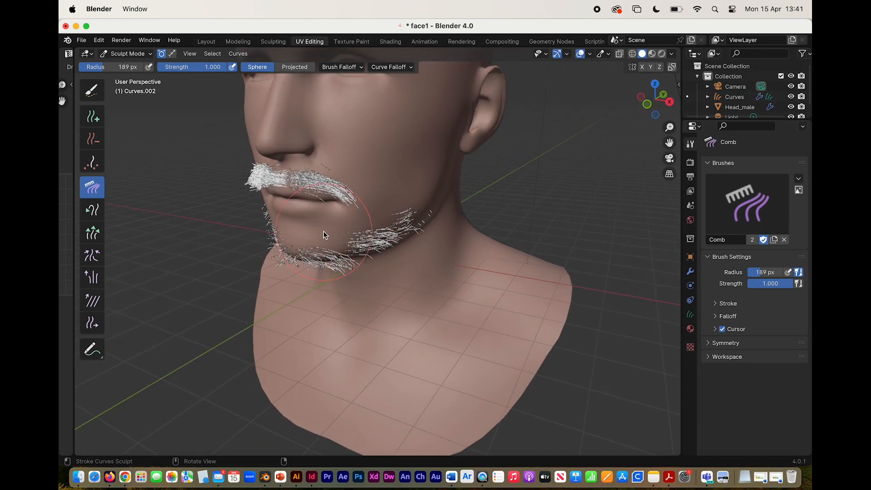
# Comb the front of the moustache down toward the lip in profile with the 189 px Comb brush.
pyautogui.hscroll(10, 301, 209)
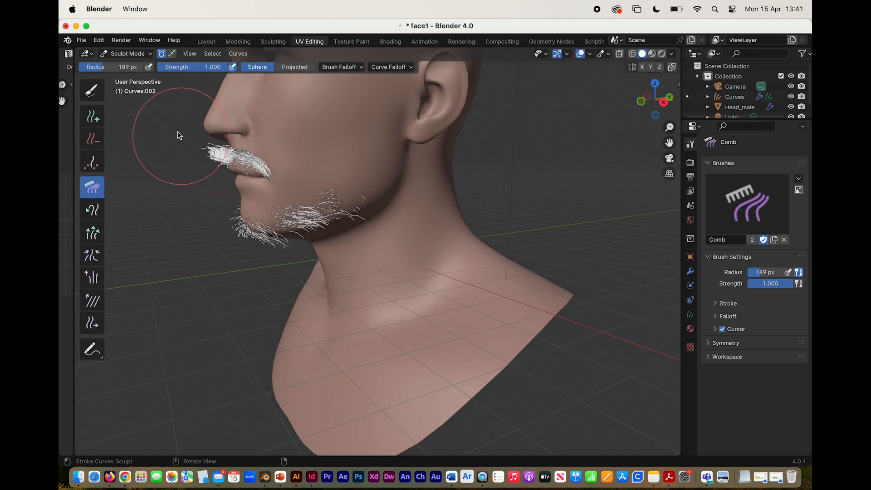
pyautogui.hscroll(20, 206, 164)
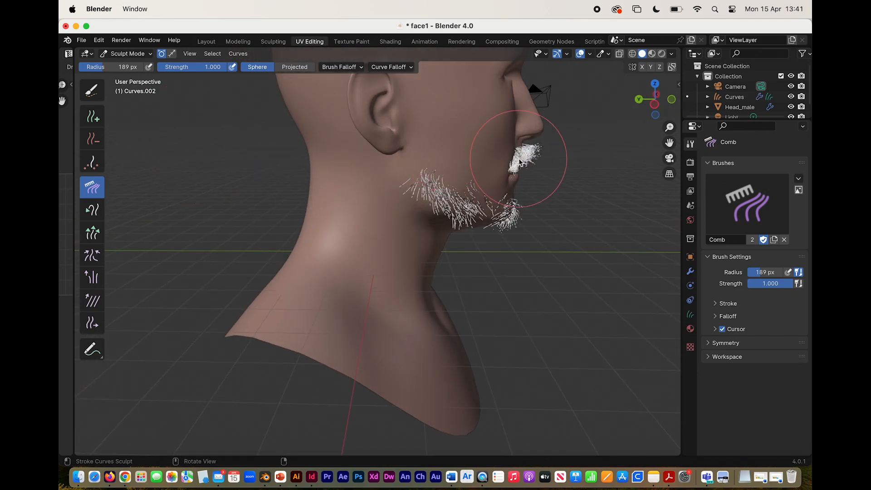
pyautogui.moveTo(545, 141)
pyautogui.mouseDown()
pyautogui.moveTo(523, 151)
pyautogui.moveTo(536, 151)
pyautogui.mouseUp()
pyautogui.hscroll(-10, 536, 150)
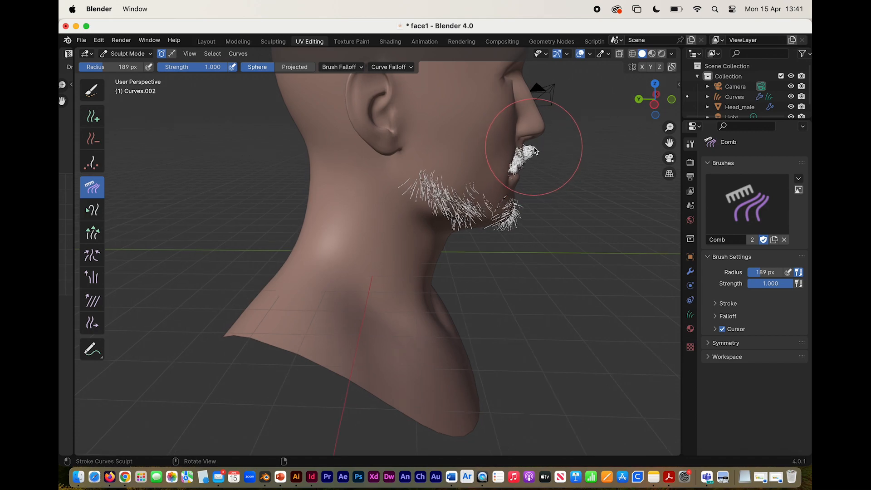
pyautogui.scroll(5, 534, 147)
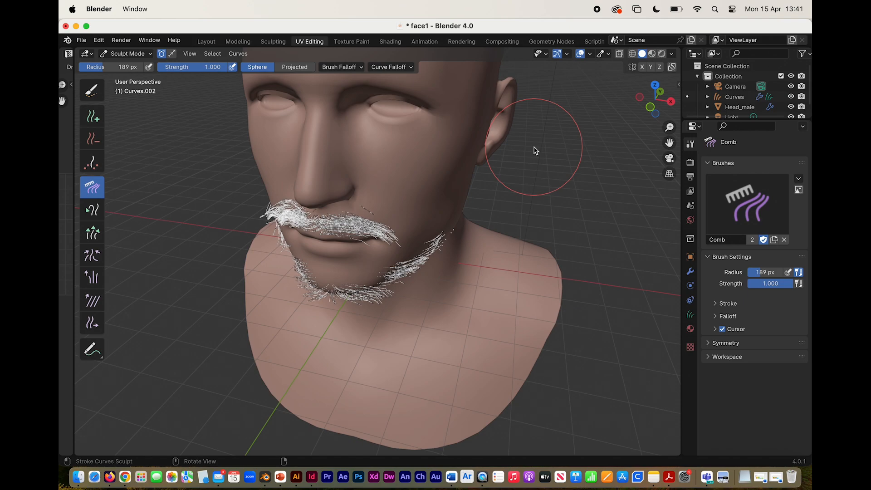
# Comb the hair under the chin from the front with the 189 px Comb brush and switch to the Paint Selection brush.
pyautogui.hscroll(-5, 534, 147)
pyautogui.moveTo(363, 272)
pyautogui.mouseDown()
pyautogui.moveTo(387, 261)
pyautogui.moveTo(372, 263)
pyautogui.mouseUp()
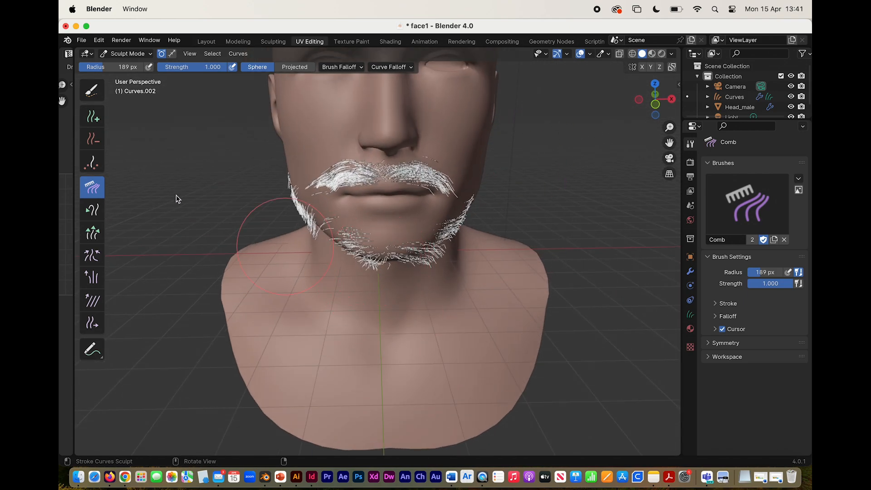
pyautogui.click(92, 91)
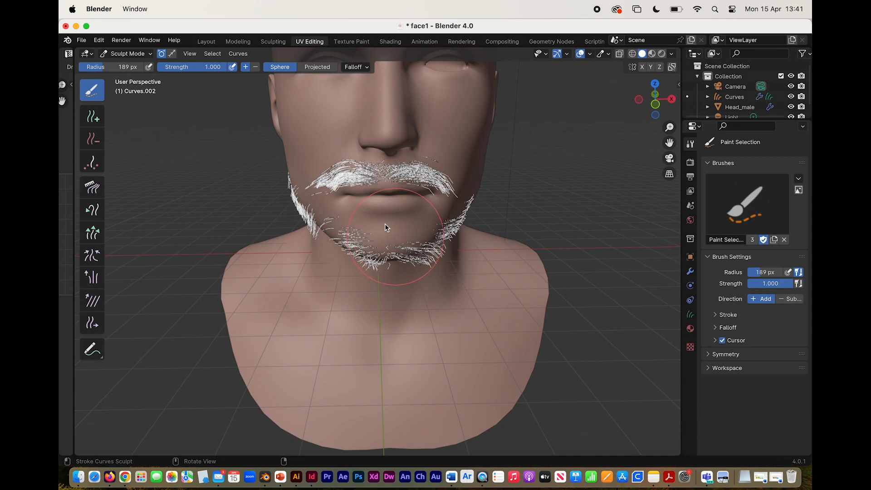
# Preview the head and facial hair in Material Preview and Rendered shading, ending in Material Preview.
pyautogui.click(653, 54)
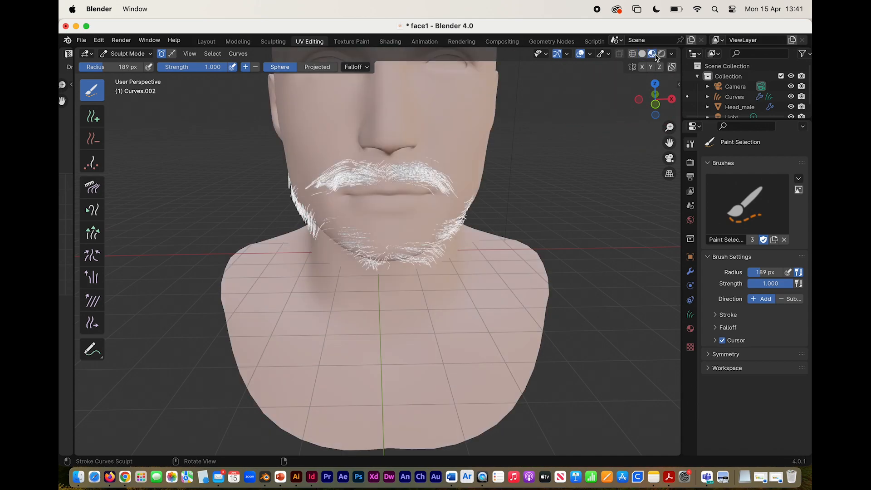
pyautogui.scroll(5, 537, 159)
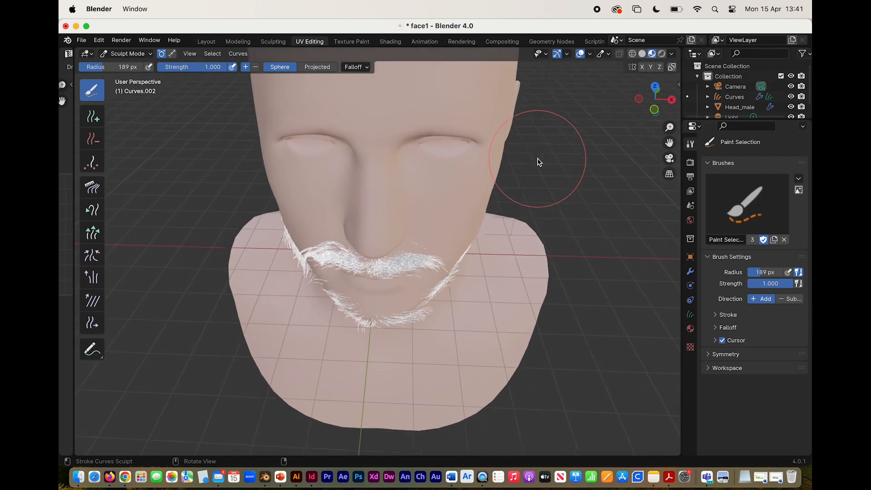
pyautogui.scroll(-4, 537, 159)
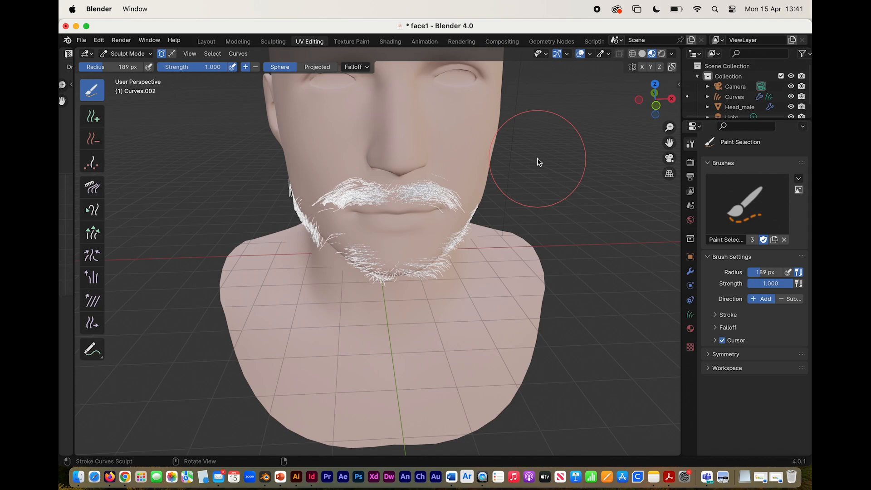
pyautogui.click(663, 54)
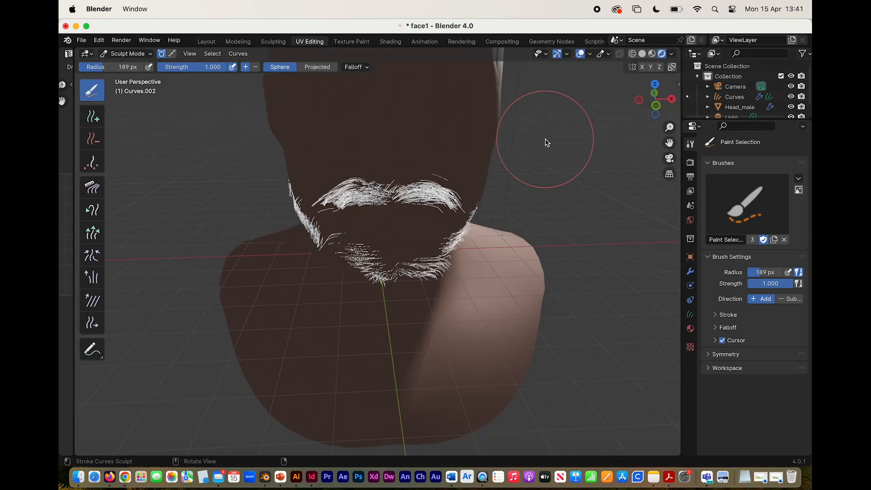
pyautogui.scroll(-5, 546, 139)
pyautogui.scroll(3, 546, 139)
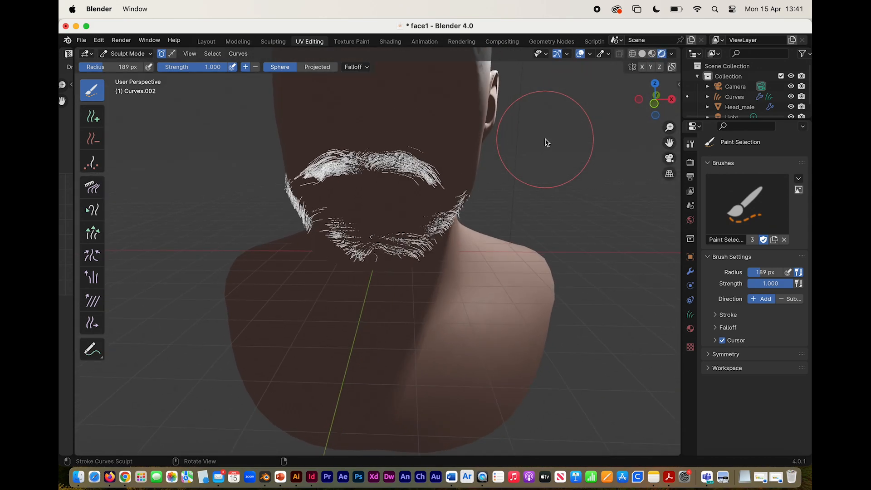
pyautogui.click(652, 54)
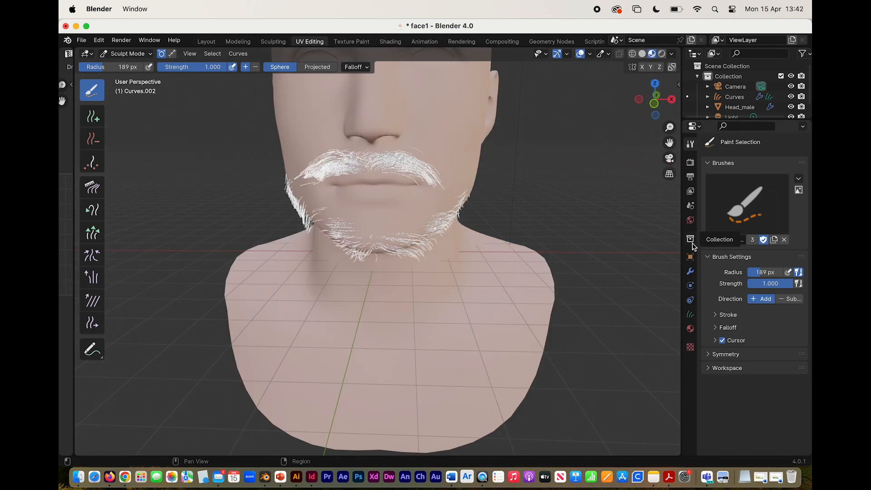
# Create a new material for the facial hair curves and set its base color to a dark orange-brown.
pyautogui.click(691, 329)
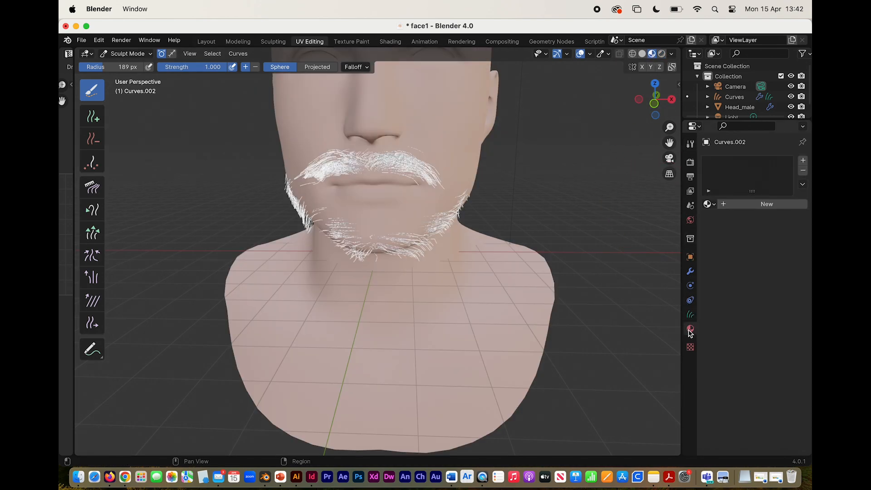
pyautogui.click(779, 207)
pyautogui.click(770, 288)
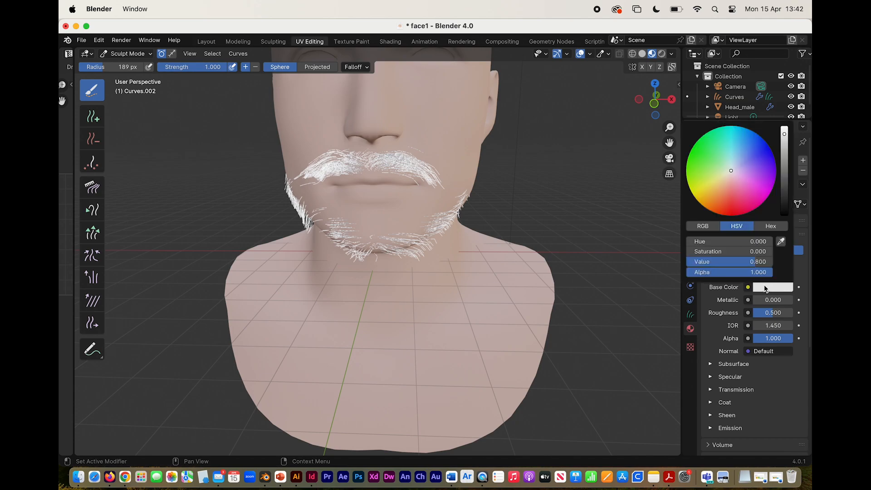
pyautogui.moveTo(727, 163); pyautogui.dragTo(718, 199)
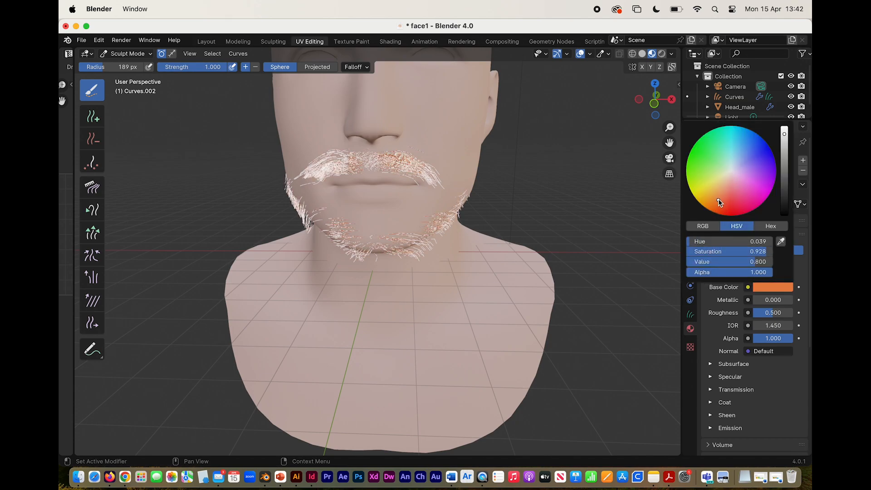
pyautogui.moveTo(785, 136); pyautogui.dragTo(786, 168)
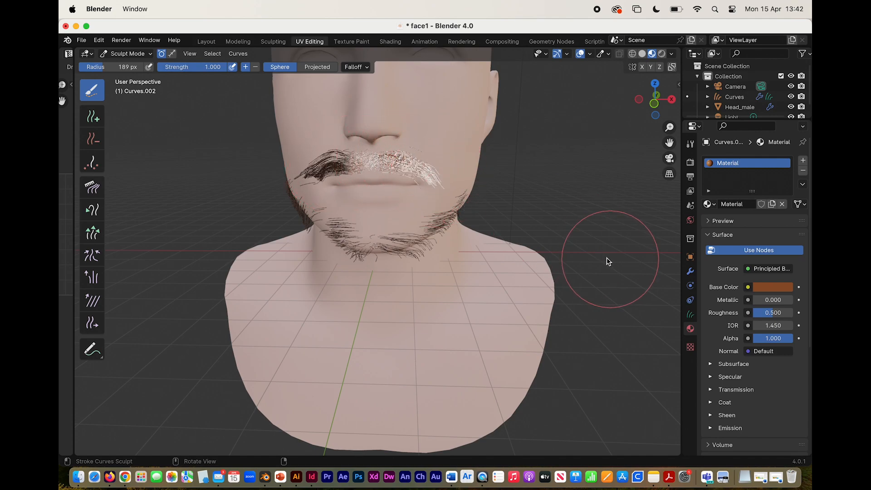
# Stroke the 189 px Paint Selection brush over the outer end of the moustache on the head's left side and check the hair from both sides.
pyautogui.click(95, 119)
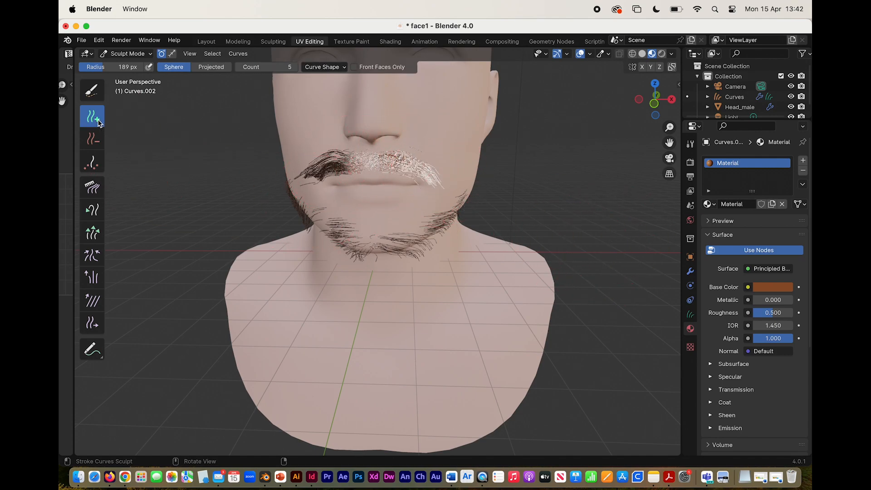
pyautogui.click(92, 91)
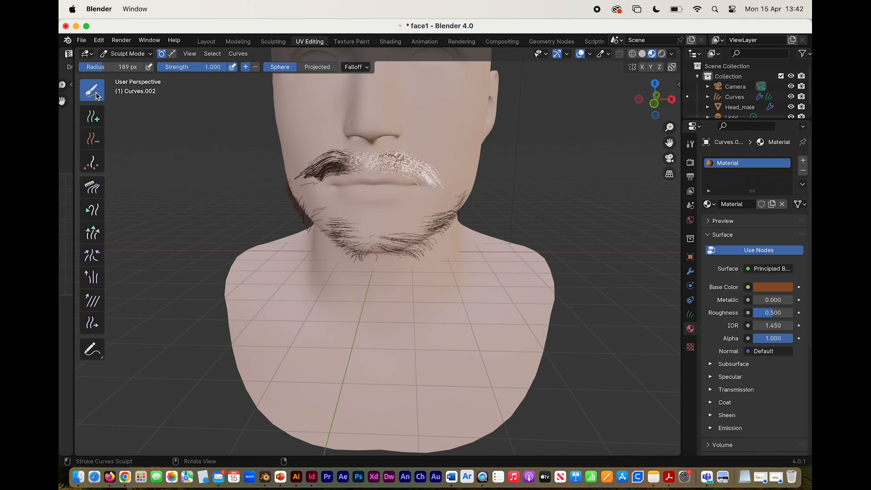
pyautogui.moveTo(439, 176)
pyautogui.mouseDown()
pyautogui.moveTo(410, 167)
pyautogui.moveTo(450, 188)
pyautogui.mouseUp()
pyautogui.scroll(5, 589, 273)
pyautogui.hscroll(-5, 590, 274)
pyautogui.hscroll(10, 589, 274)
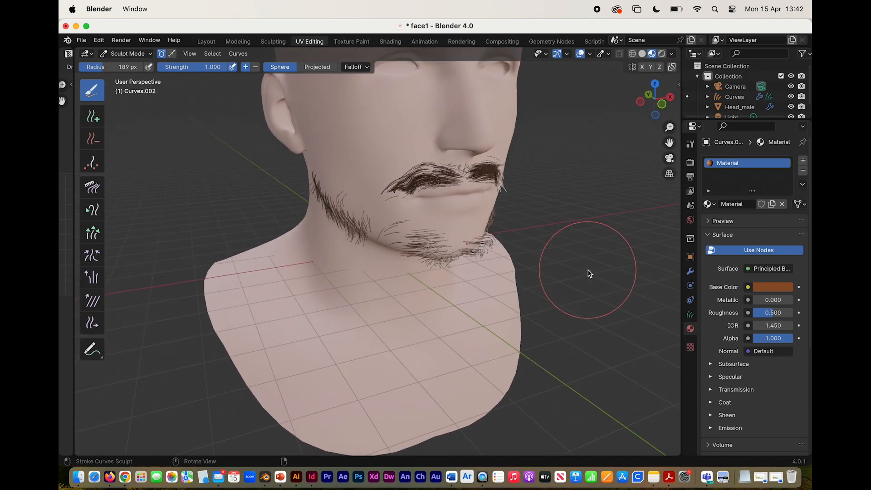
pyautogui.hscroll(5, 590, 273)
pyautogui.hscroll(-5, 590, 274)
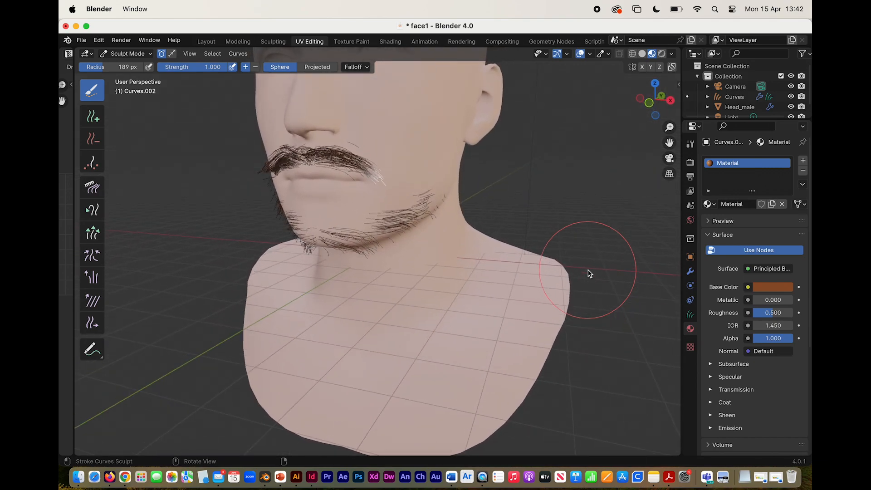
pyautogui.hscroll(-3, 590, 273)
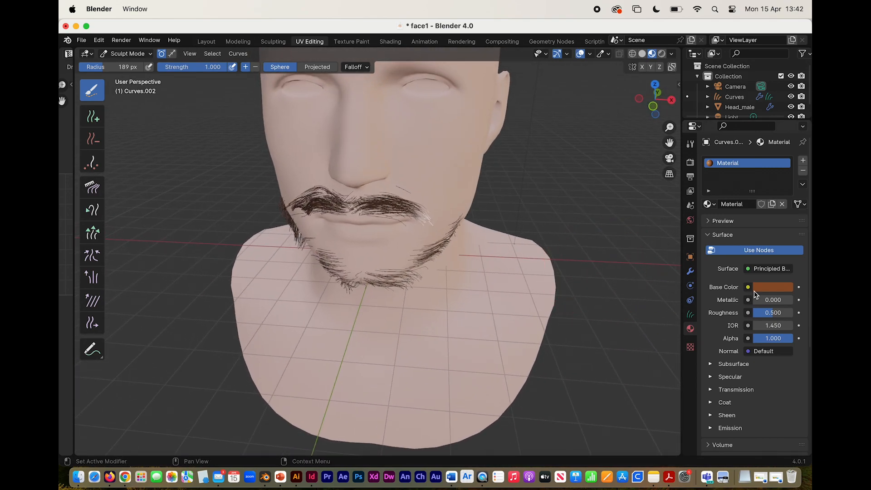
# Change the hair material's base color to a lighter, less saturated orange with a value of 0.635.
pyautogui.click(770, 288)
pyautogui.moveTo(749, 200); pyautogui.dragTo(729, 176)
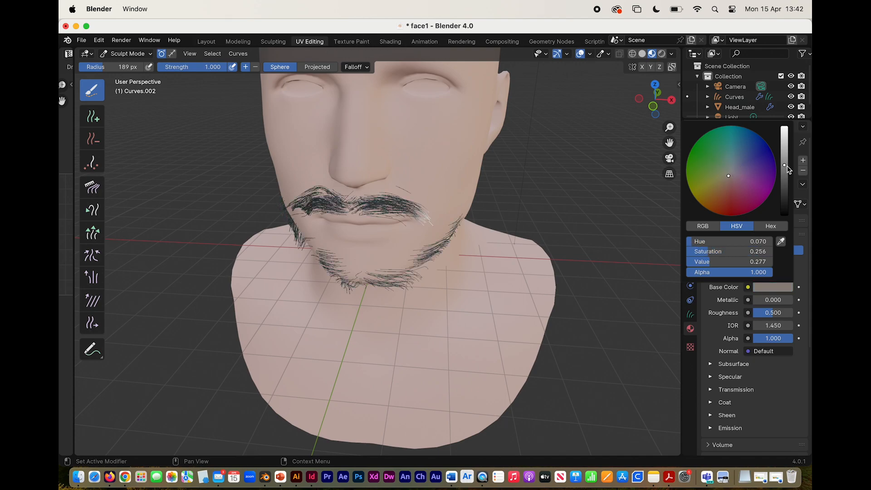
pyautogui.moveTo(785, 161)
pyautogui.mouseDown()
pyautogui.moveTo(787, 135)
pyautogui.moveTo(781, 189)
pyautogui.moveTo(783, 175)
pyautogui.mouseUp()
pyautogui.moveTo(730, 176); pyautogui.dragTo(719, 209)
pyautogui.moveTo(785, 178); pyautogui.dragTo(784, 142)
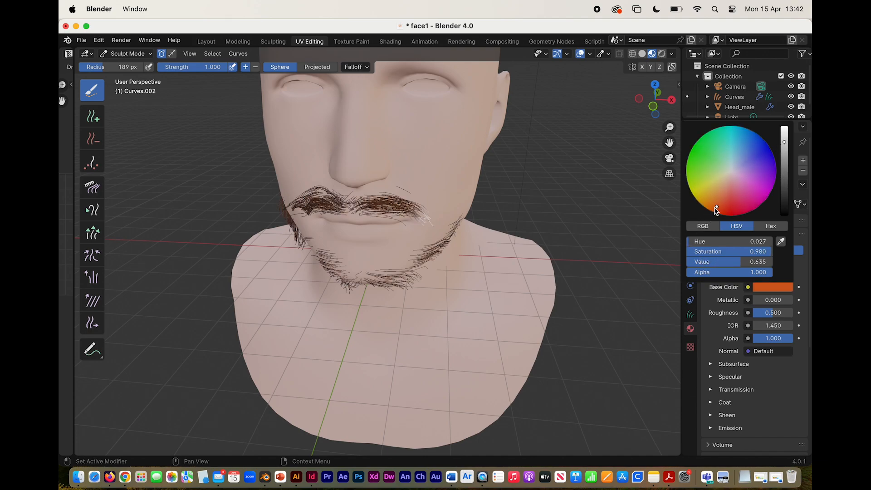
pyautogui.moveTo(715, 207)
pyautogui.mouseDown()
pyautogui.moveTo(709, 192)
pyautogui.moveTo(723, 195)
pyautogui.mouseUp()
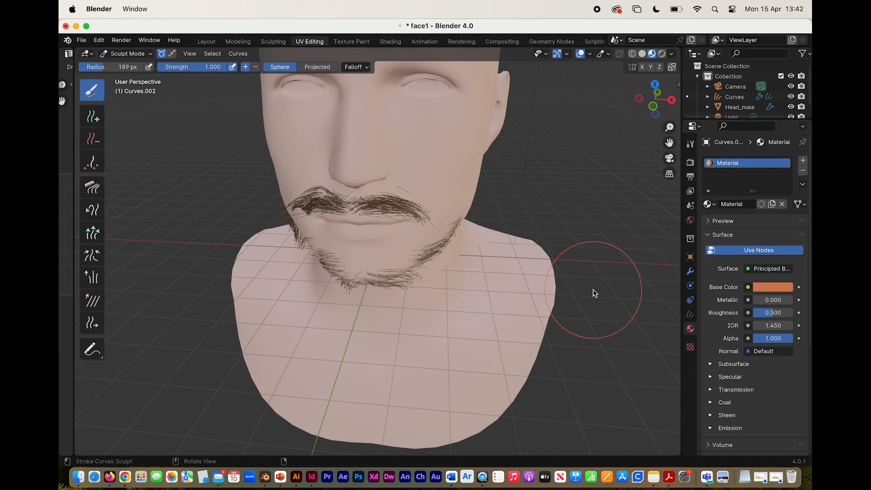
pyautogui.scroll(-5, 595, 293)
pyautogui.scroll(5, 595, 293)
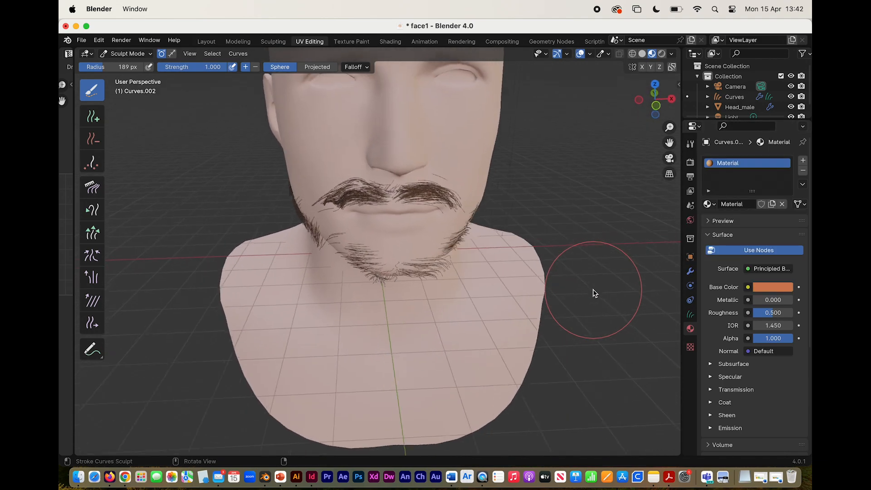
pyautogui.scroll(-1, 596, 294)
pyautogui.scroll(-3, 595, 293)
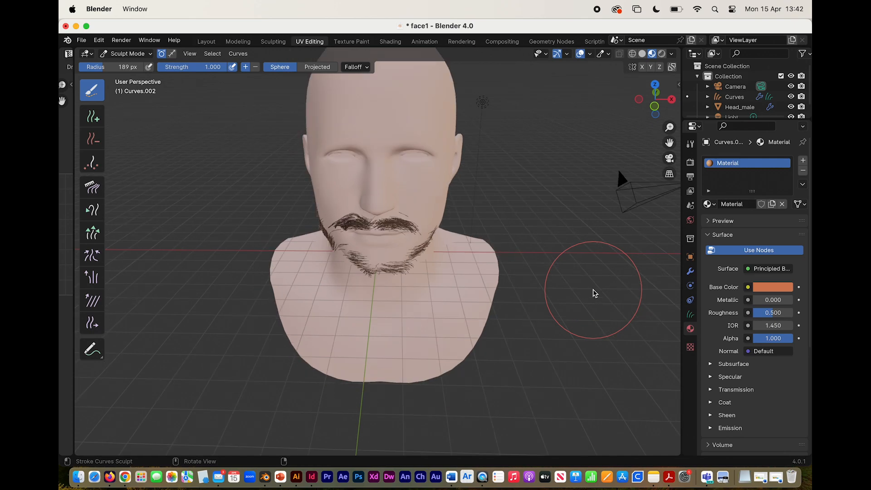
pyautogui.click(597, 10)
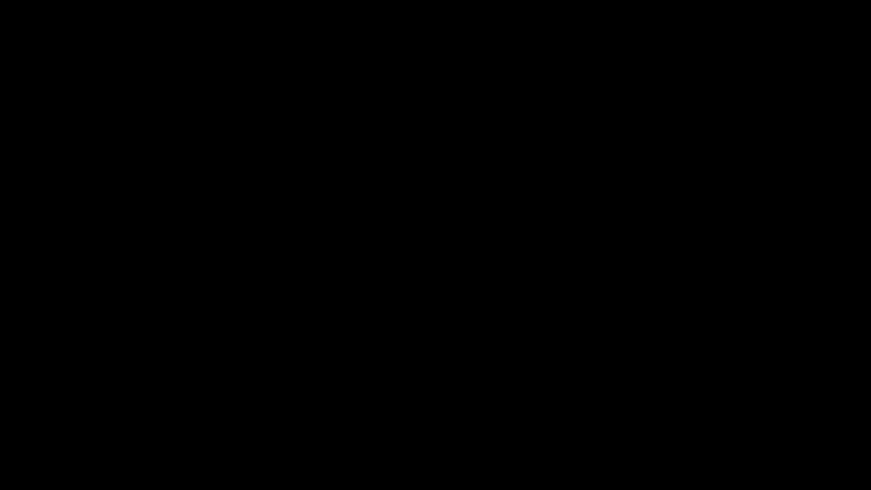